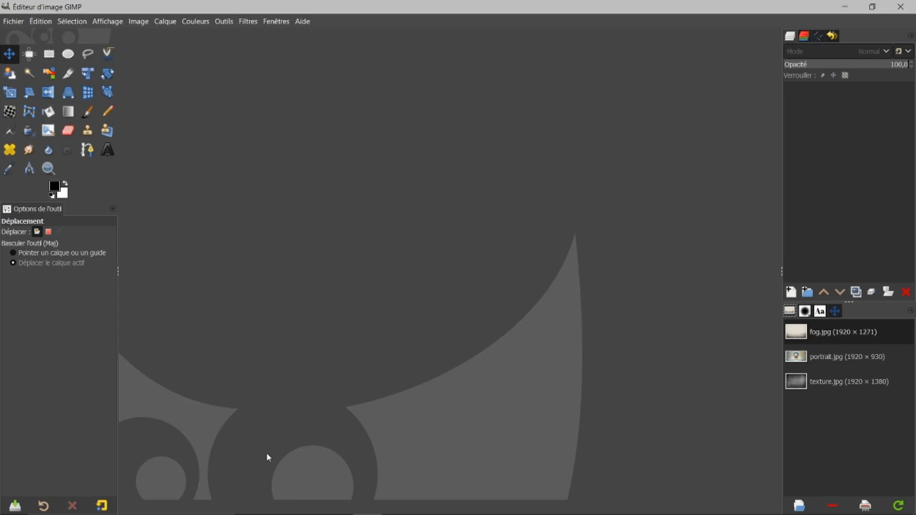
# Look at the finished movie poster in the YouTube tutorial in Chrome, then return to GIMP
pyautogui.moveTo(305, 513)
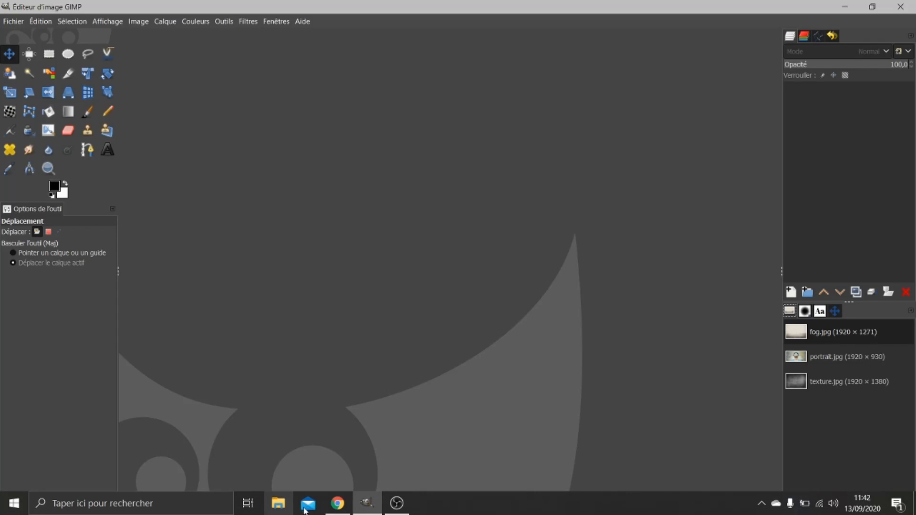
pyautogui.click(337, 505)
pyautogui.scroll(-1, 328, 324)
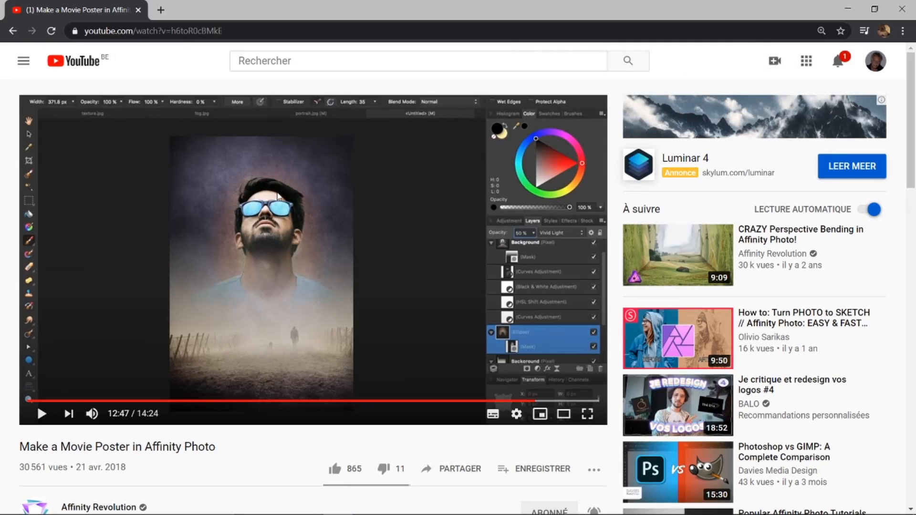
pyautogui.moveTo(278, 512)
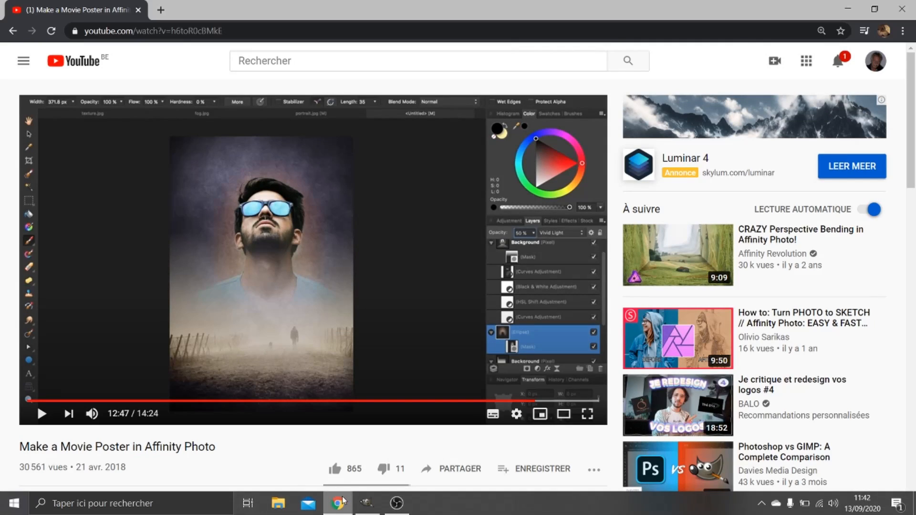
pyautogui.click(367, 503)
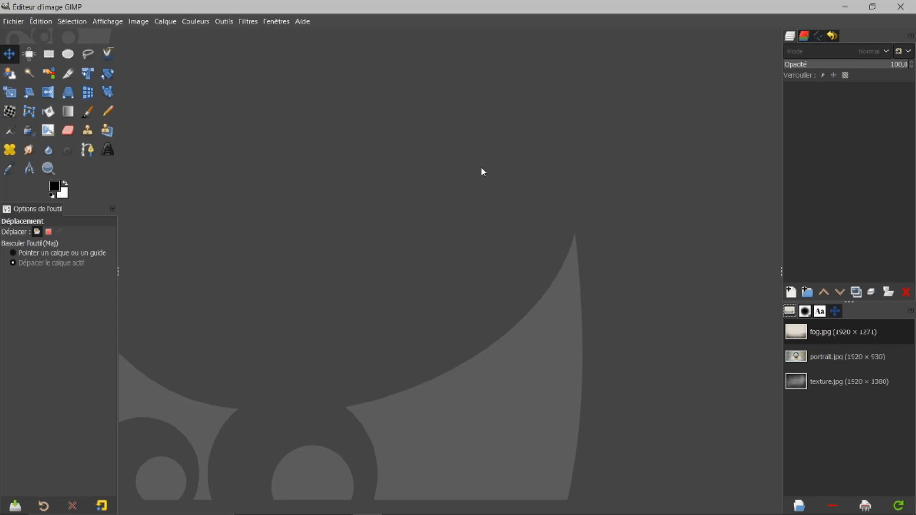
# Create a new image 1200 px wide and 1800 px high
pyautogui.click(12, 22)
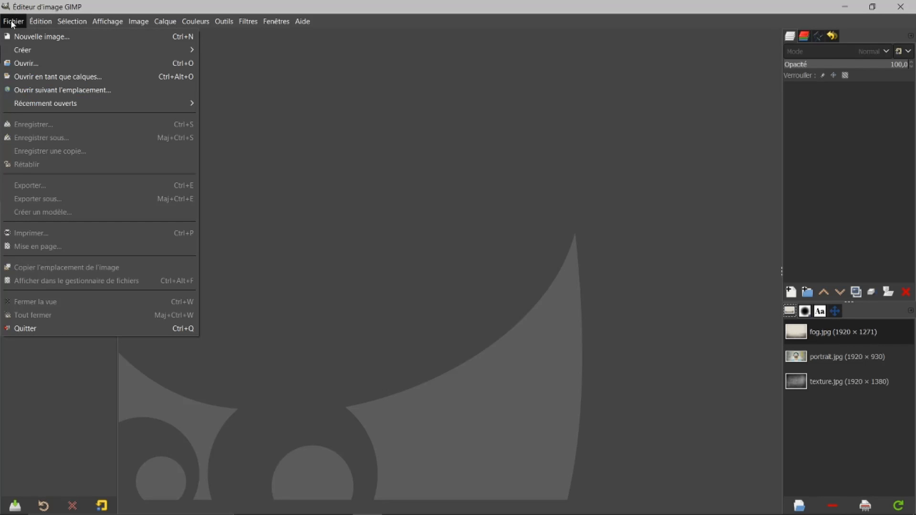
pyautogui.click(33, 35)
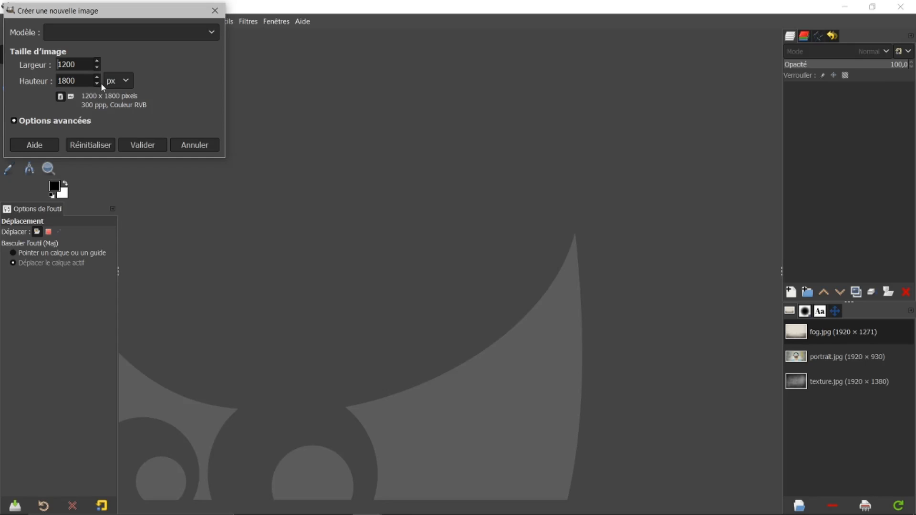
pyautogui.click(142, 146)
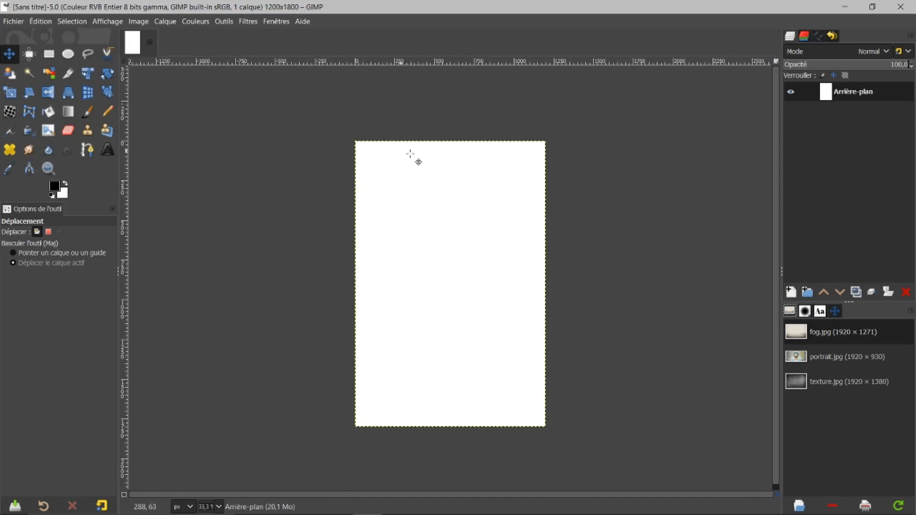
# Open texture.jpg, copy it and paste it into the blank poster image as a new layer
pyautogui.click(815, 384)
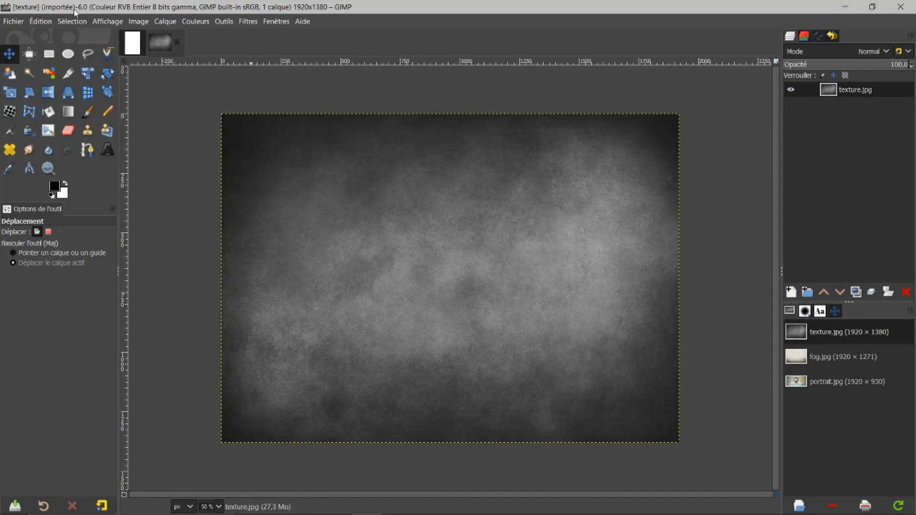
pyautogui.click(41, 22)
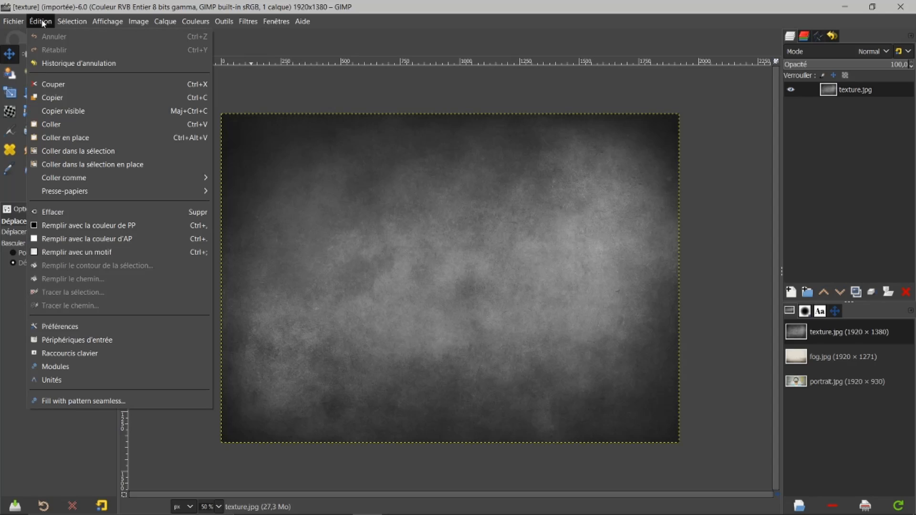
pyautogui.click(55, 97)
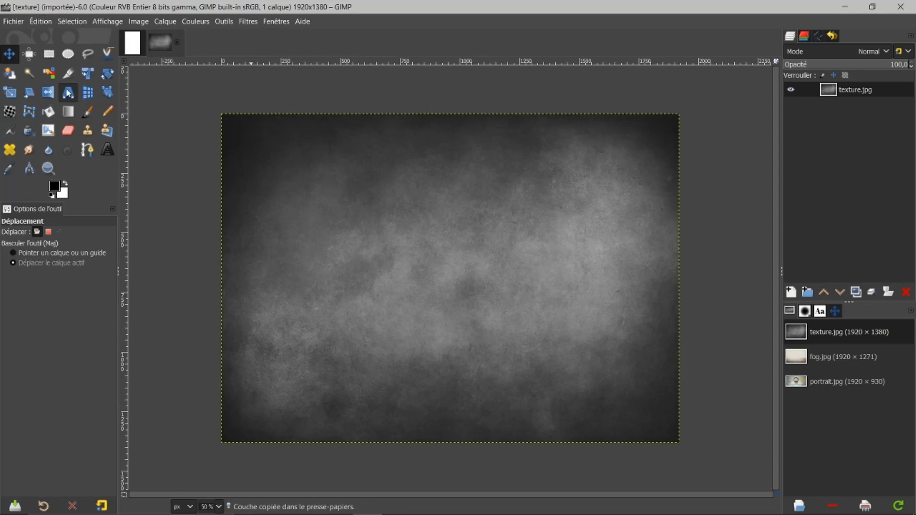
pyautogui.click(133, 42)
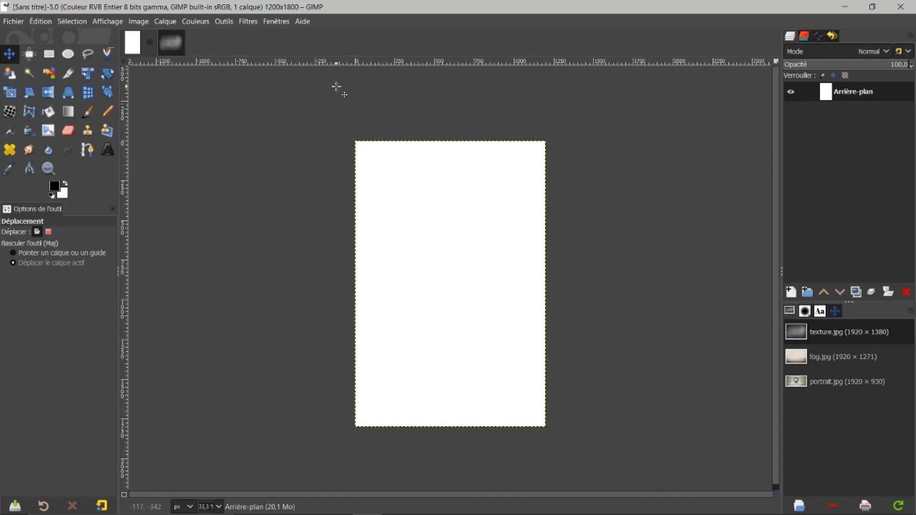
pyautogui.hotkey('ctrl', 'v')
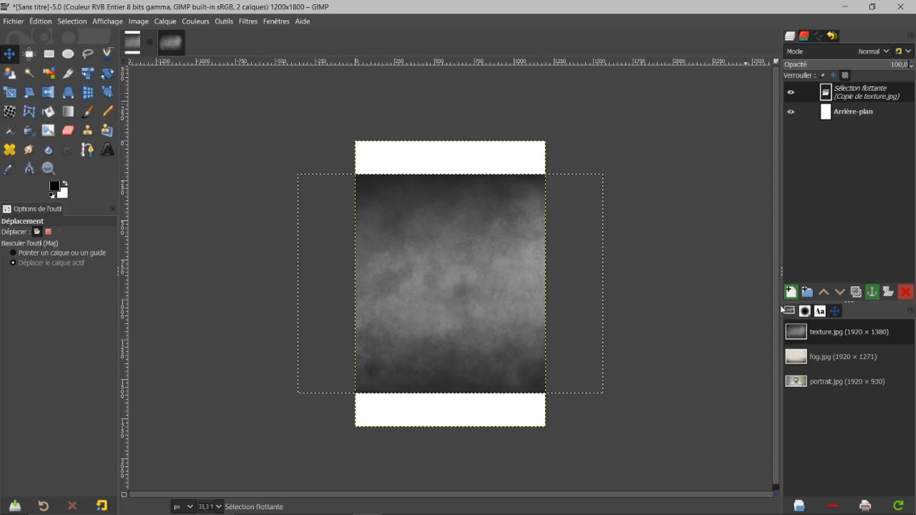
pyautogui.click(792, 294)
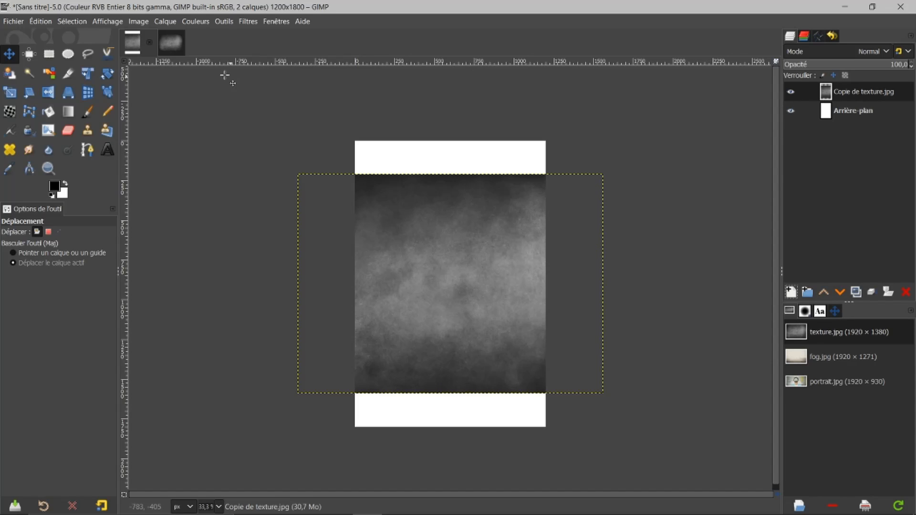
# Rotate the texture layer 90° counter-clockwise and fit its boundary to the image dimensions
pyautogui.click(166, 21)
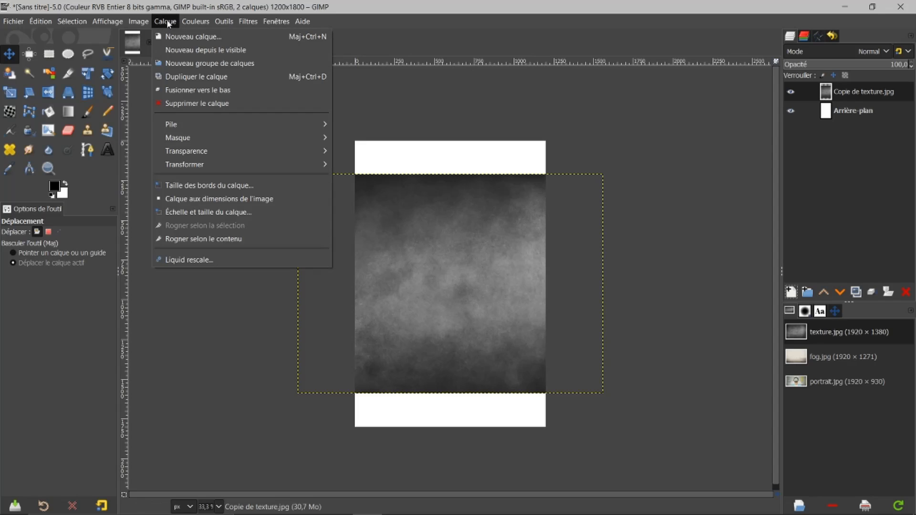
pyautogui.moveTo(256, 164)
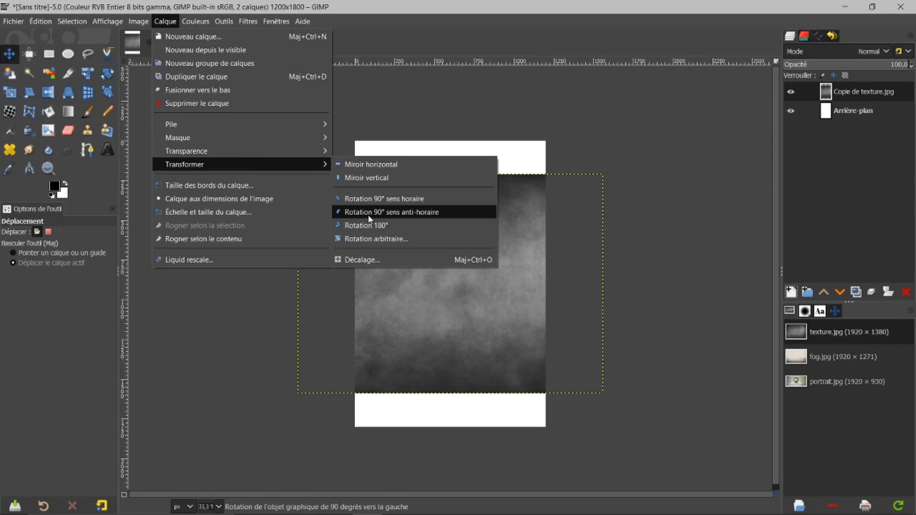
pyautogui.click(418, 213)
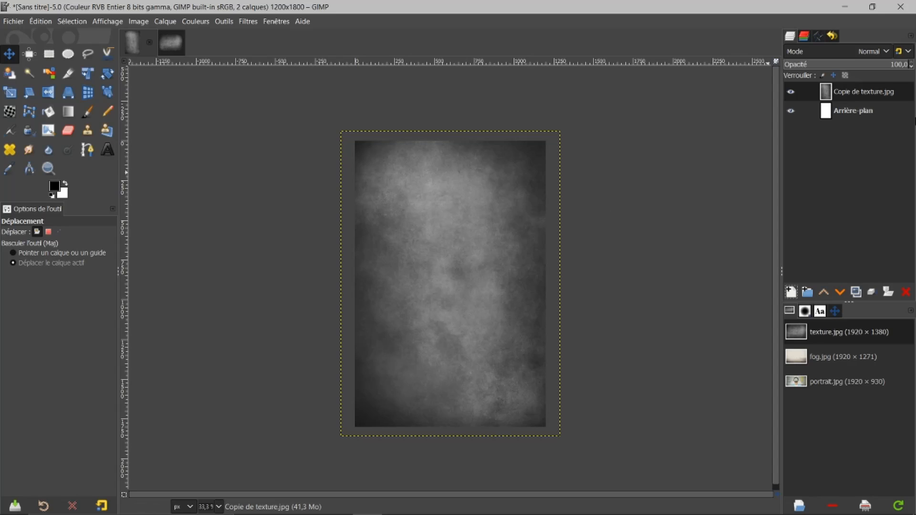
pyautogui.rightClick(852, 89)
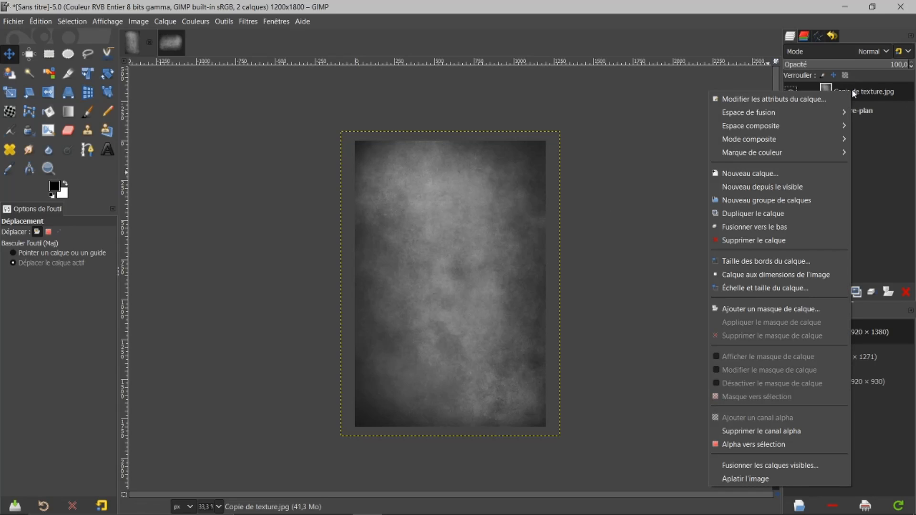
pyautogui.click(775, 276)
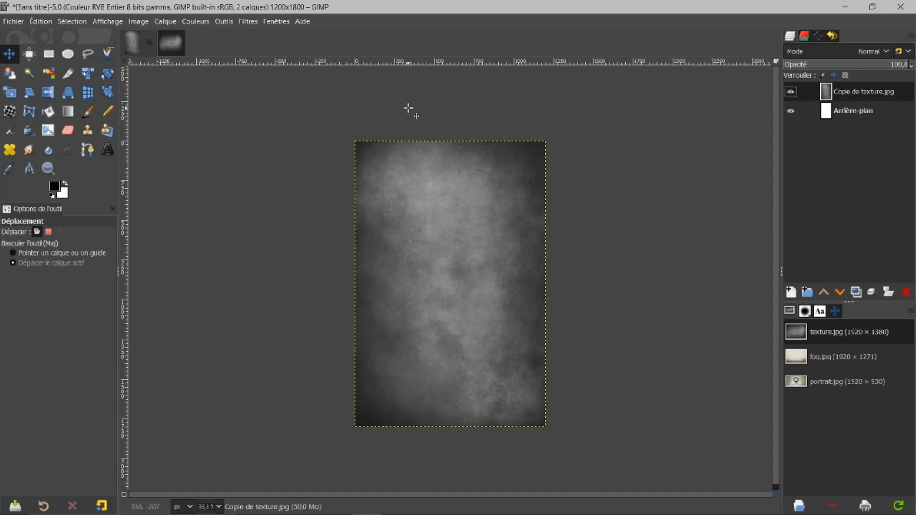
# Colorize the texture layer with blue 0002ff in Replace mode at 10 opacity
pyautogui.click(198, 21)
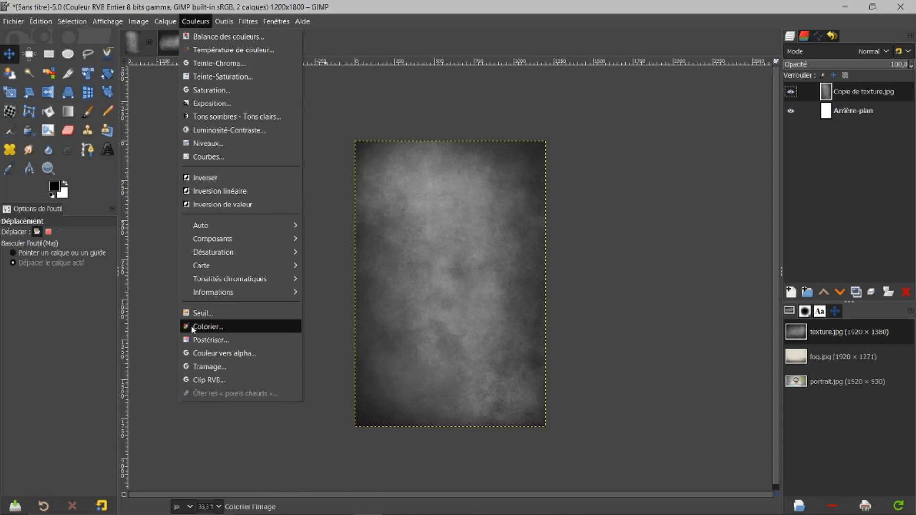
pyautogui.click(205, 327)
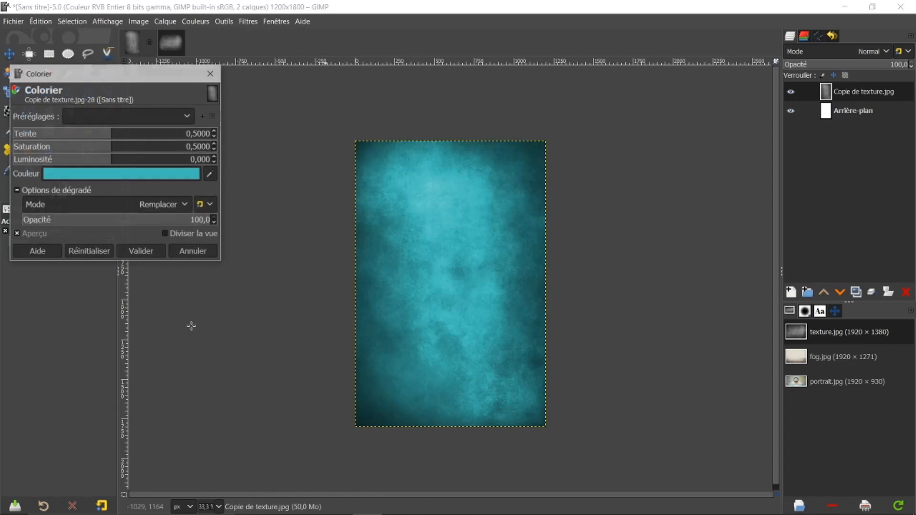
pyautogui.click(132, 173)
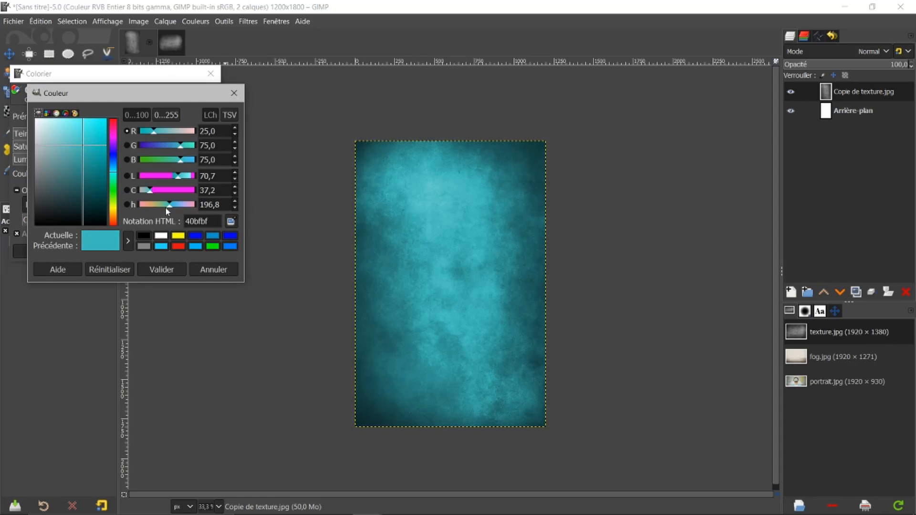
pyautogui.click(196, 236)
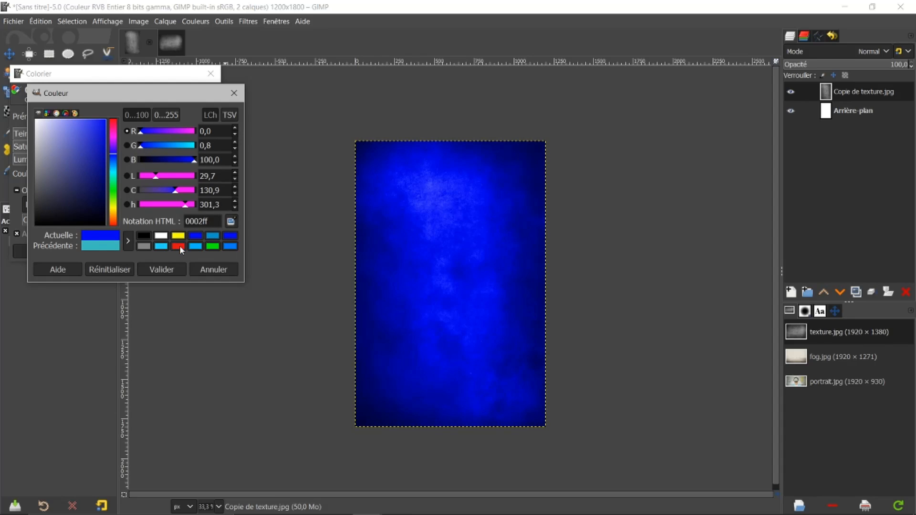
pyautogui.click(159, 270)
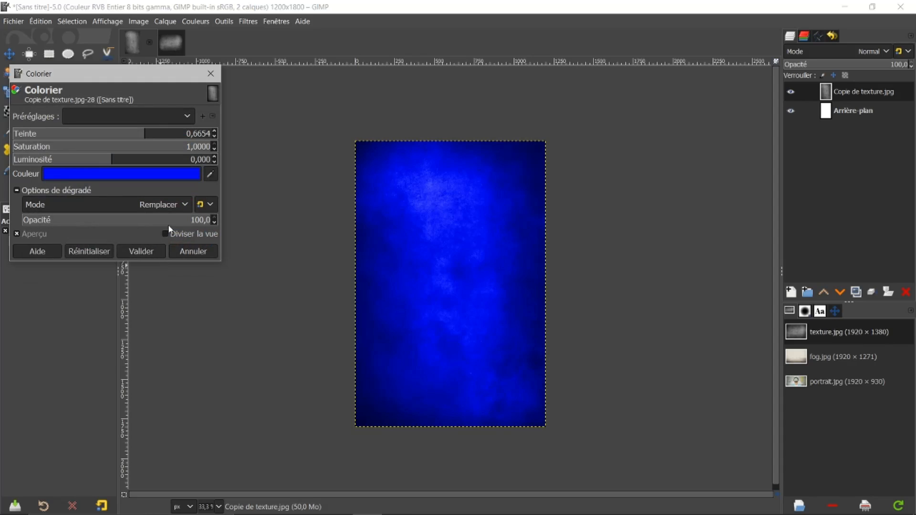
pyautogui.click(199, 220)
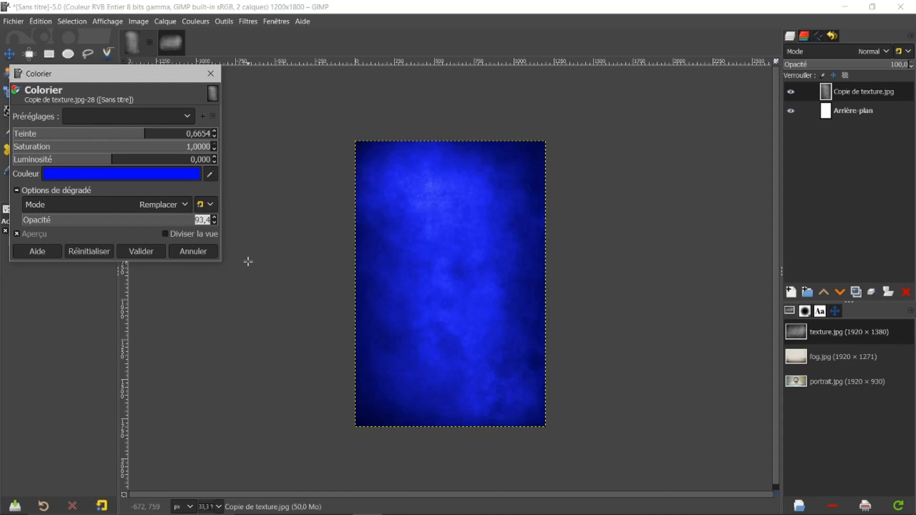
pyautogui.write('10')
pyautogui.press('Return')
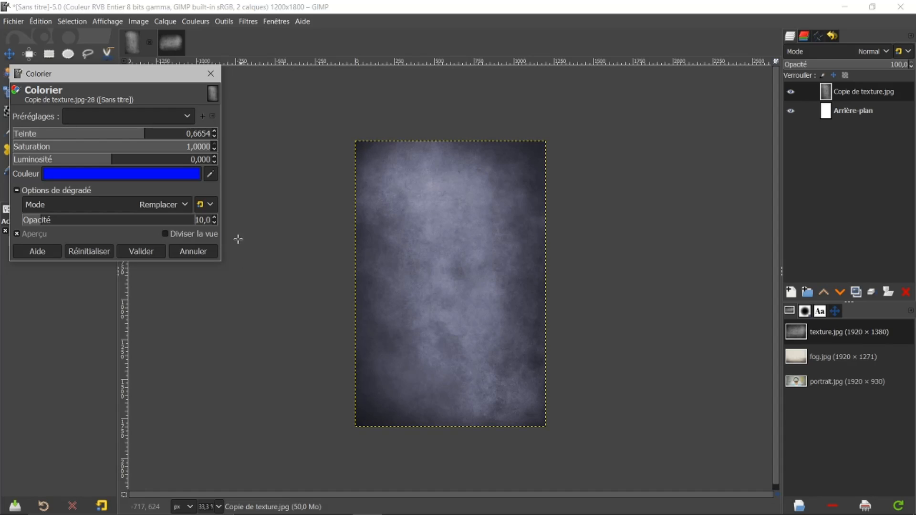
pyautogui.click(144, 252)
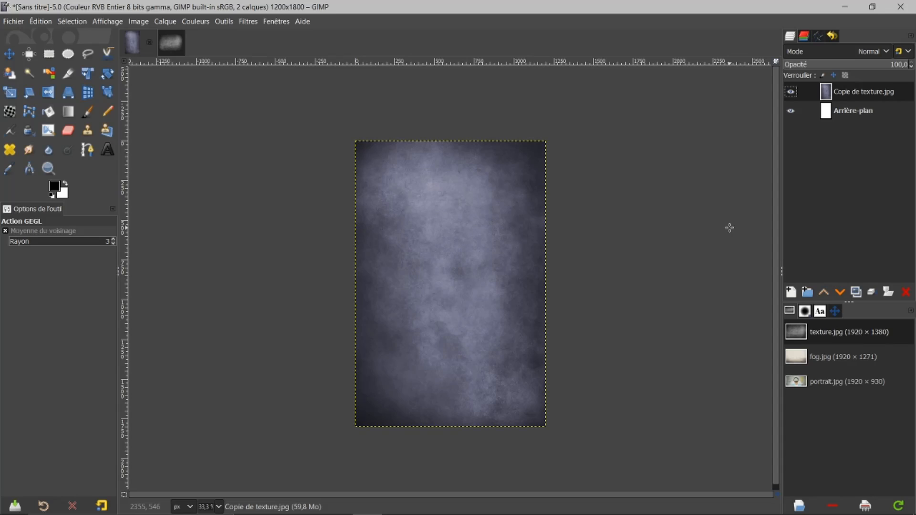
# Close the original texture.jpg image, keeping the poster image open
pyautogui.click(176, 44)
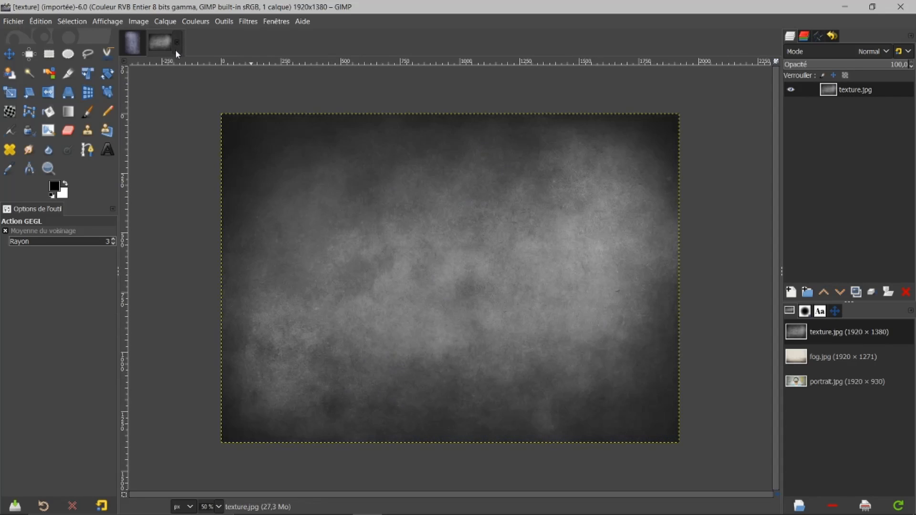
pyautogui.click(132, 43)
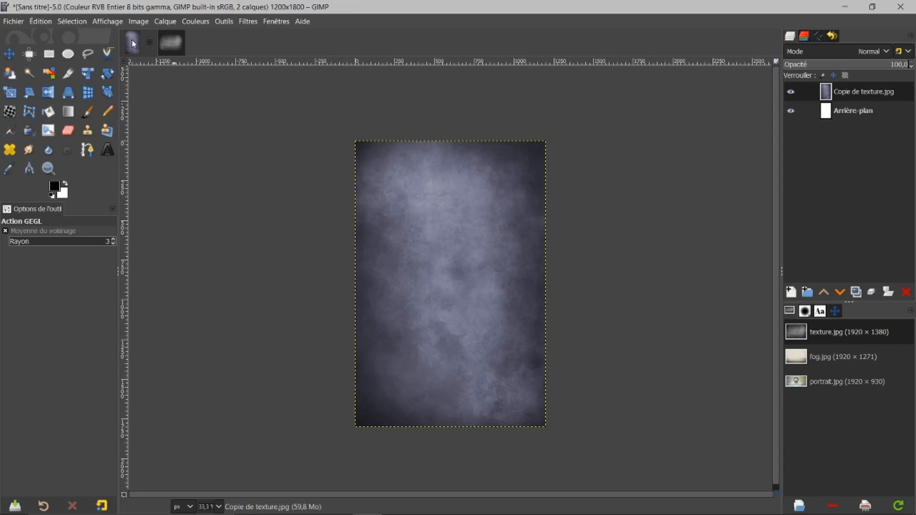
pyautogui.click(169, 41)
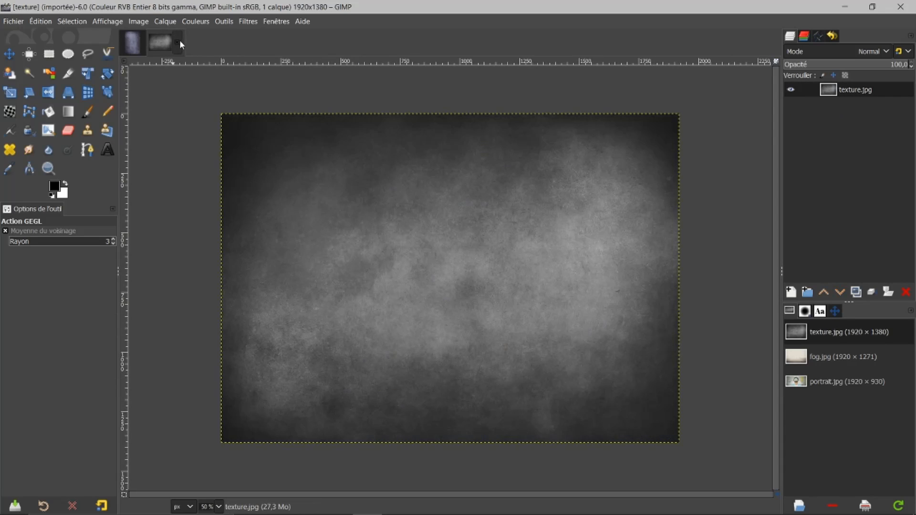
pyautogui.click(177, 41)
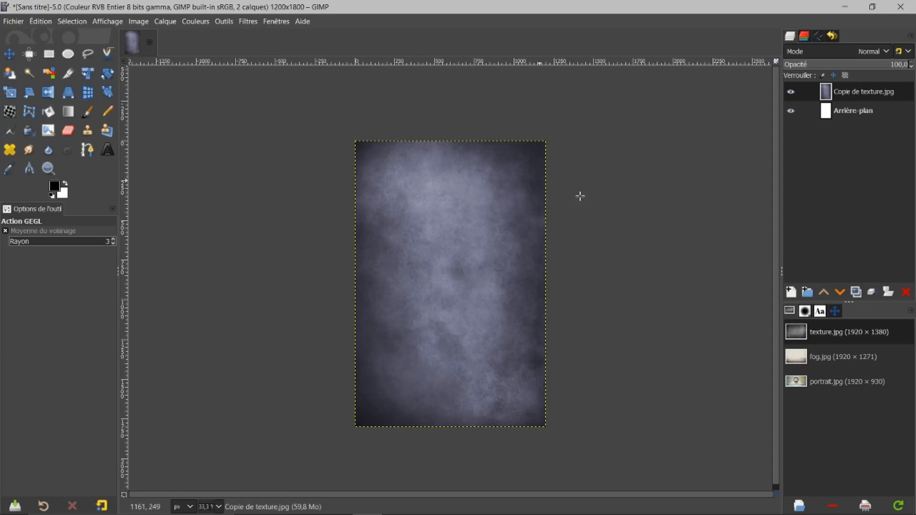
# Open fog.jpg, copy it and paste it into the poster image as a new layer above the texture
pyautogui.doubleClick(811, 357)
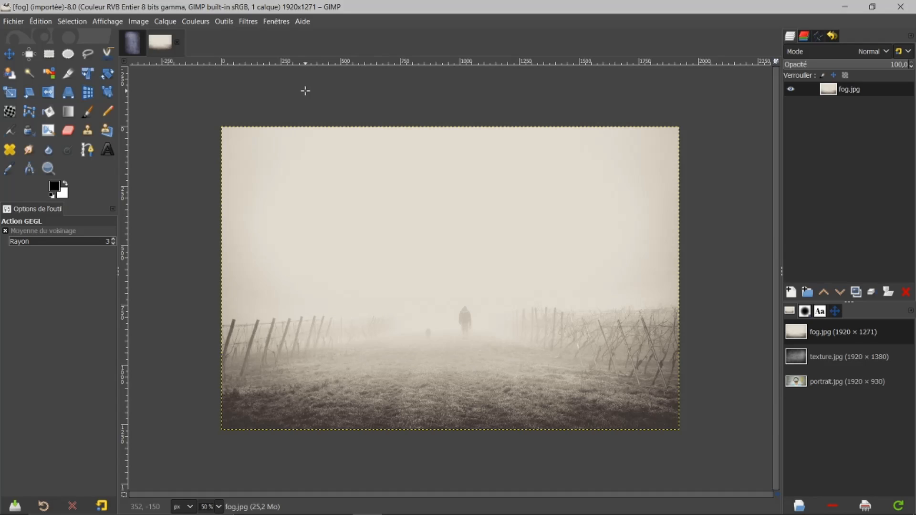
pyautogui.hotkey('ctrl', 'c')
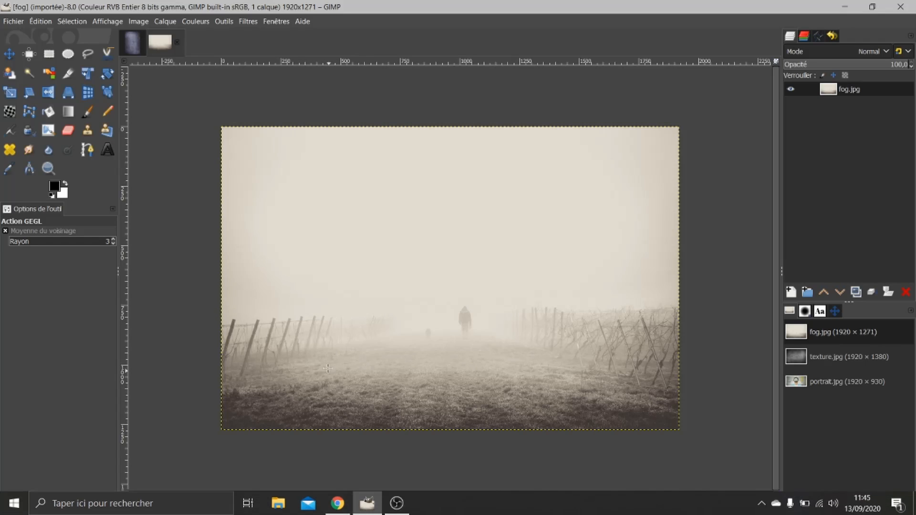
pyautogui.click(133, 43)
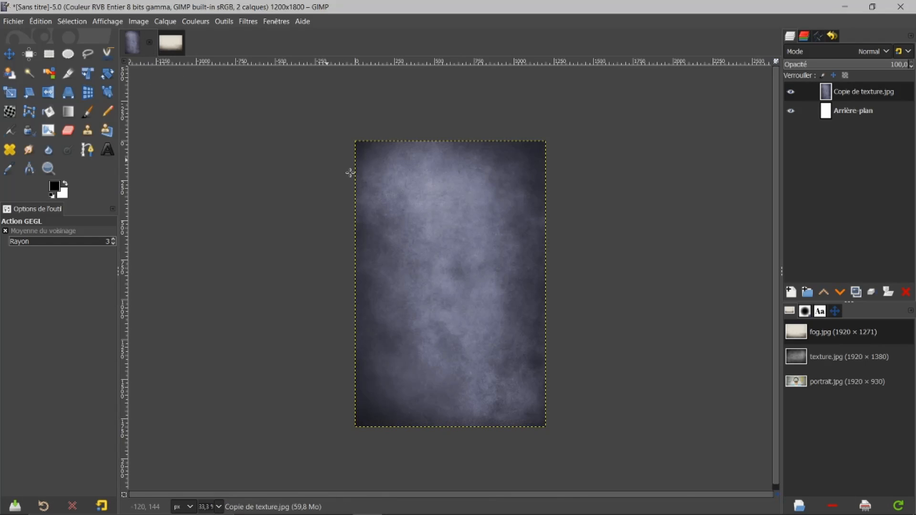
pyautogui.hotkey('ctrl', 'v')
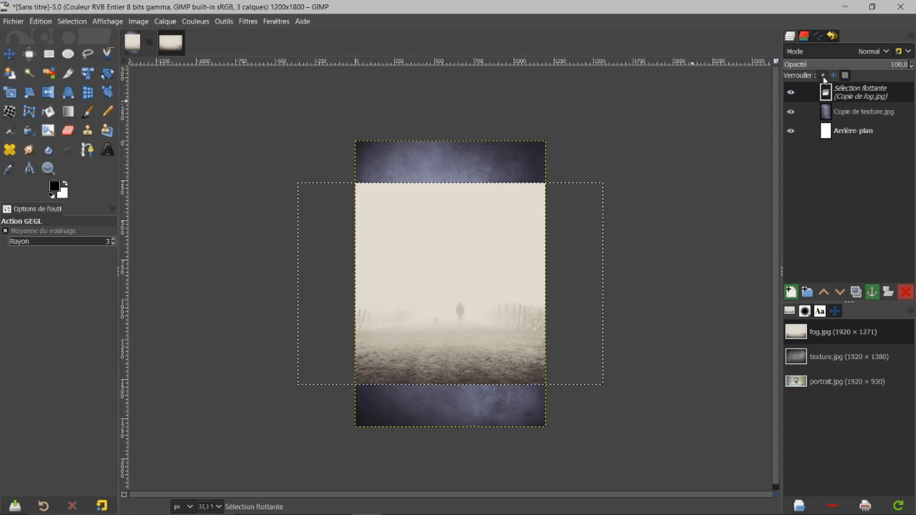
pyautogui.click(790, 292)
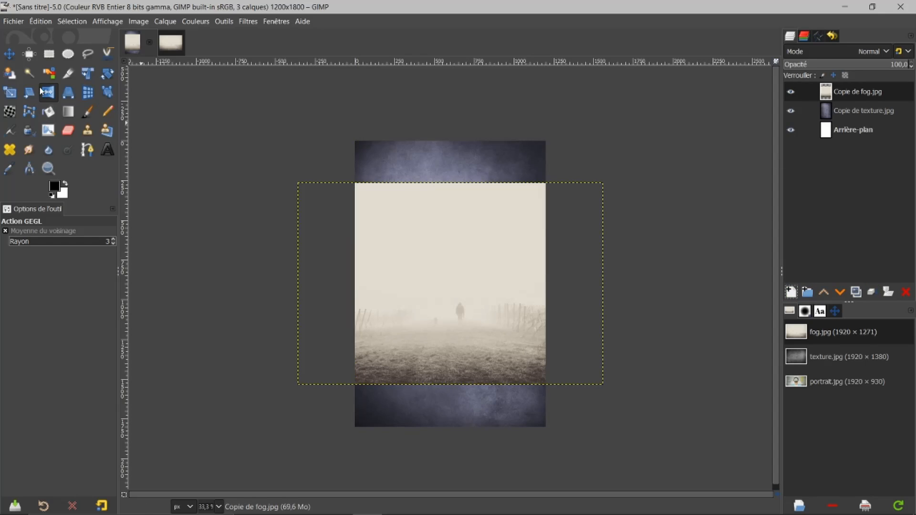
# Move the fog layer down to the poster's lower edge and add a white, full-opacity layer mask to it
pyautogui.click(11, 56)
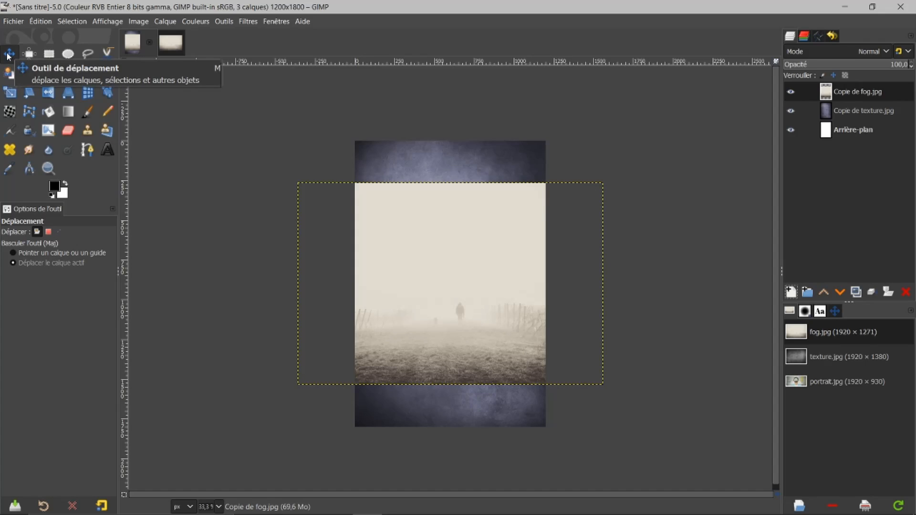
pyautogui.moveTo(444, 265); pyautogui.dragTo(444, 307)
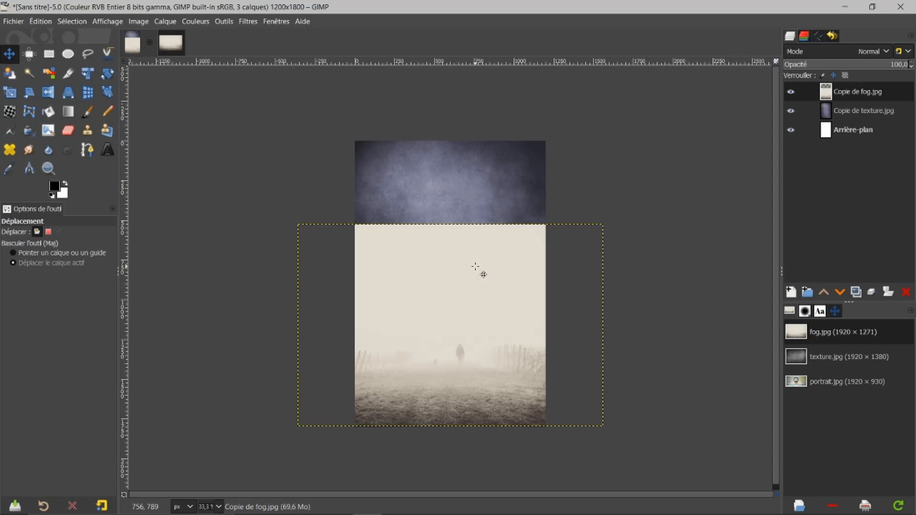
pyautogui.rightClick(841, 95)
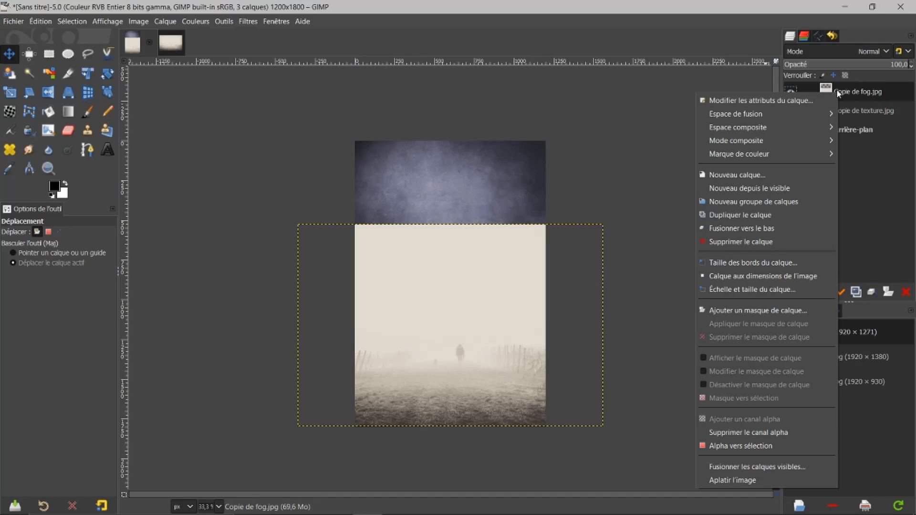
pyautogui.click(755, 310)
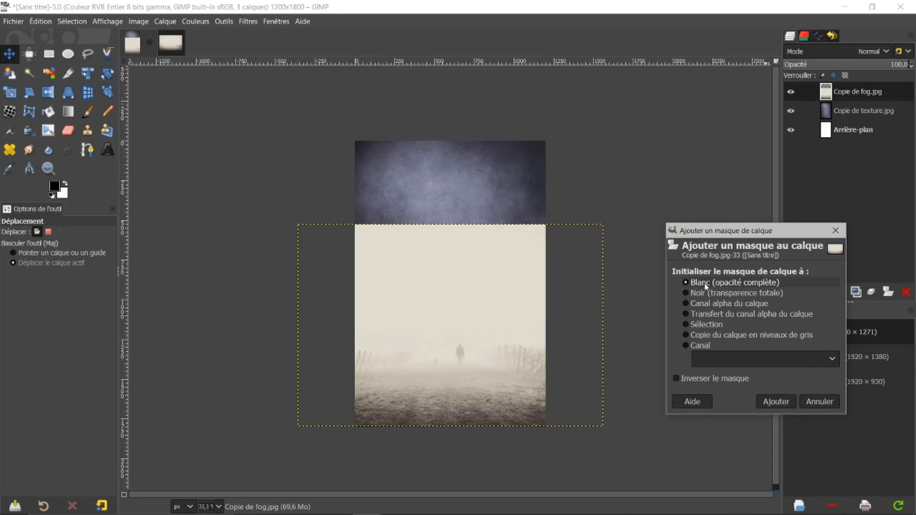
pyautogui.click(777, 402)
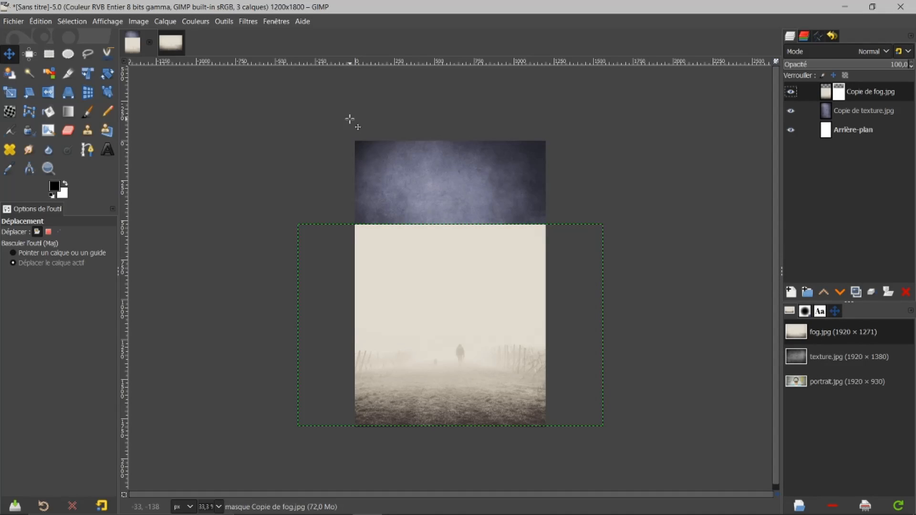
# Fade the fog's upper part on its mask with a linear black-to-white gradient ending at 654, 1440, with the midpoint at 51,63
pyautogui.click(68, 113)
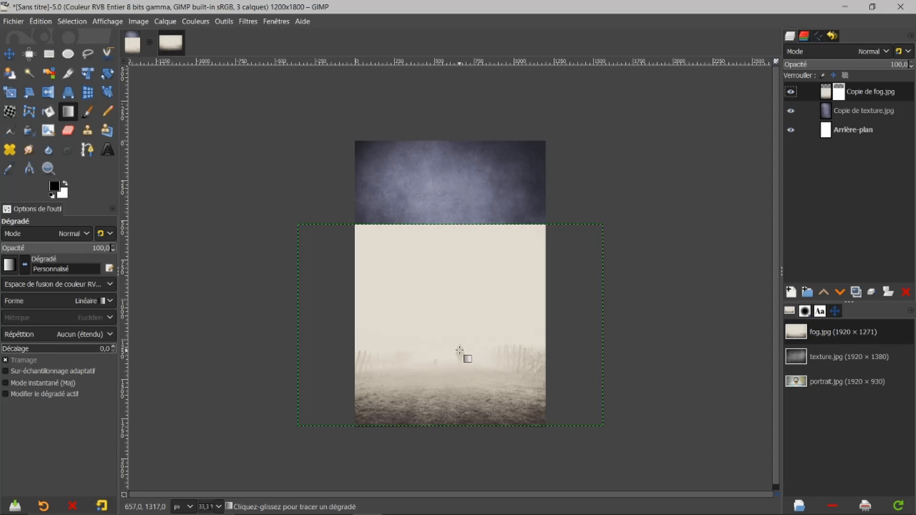
pyautogui.moveTo(459, 351); pyautogui.dragTo(459, 223)
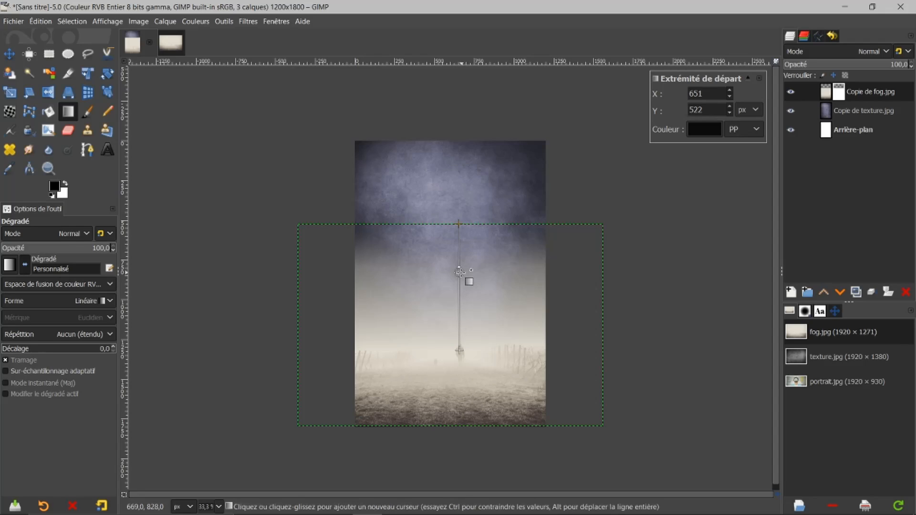
pyautogui.moveTo(459, 267); pyautogui.dragTo(459, 288)
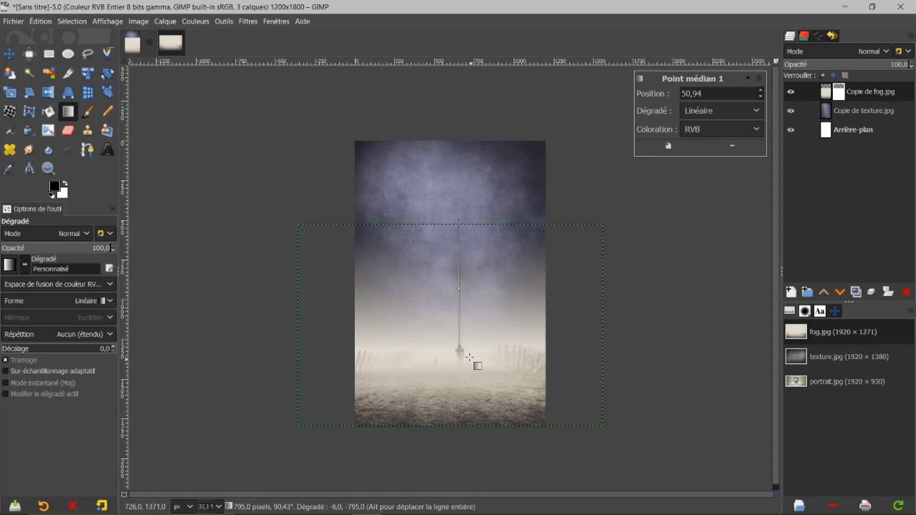
pyautogui.moveTo(459, 349); pyautogui.dragTo(460, 369)
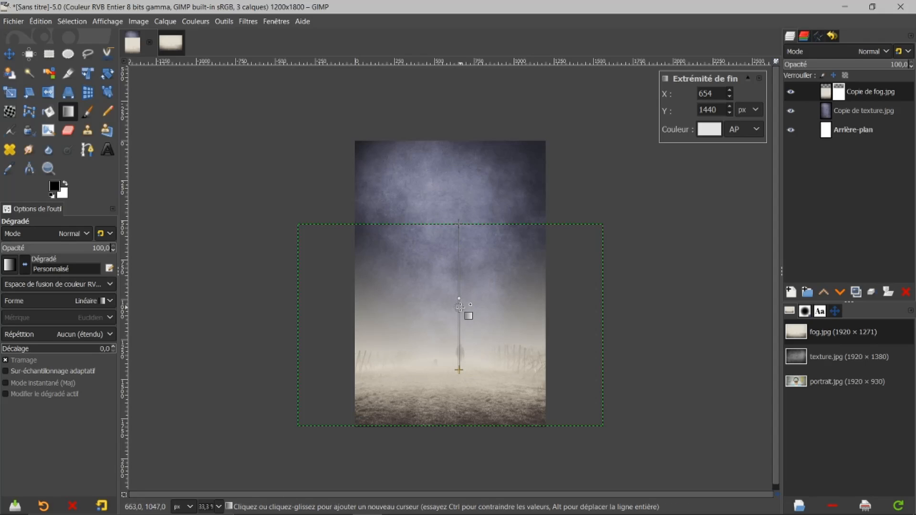
pyautogui.moveTo(459, 295); pyautogui.dragTo(459, 299)
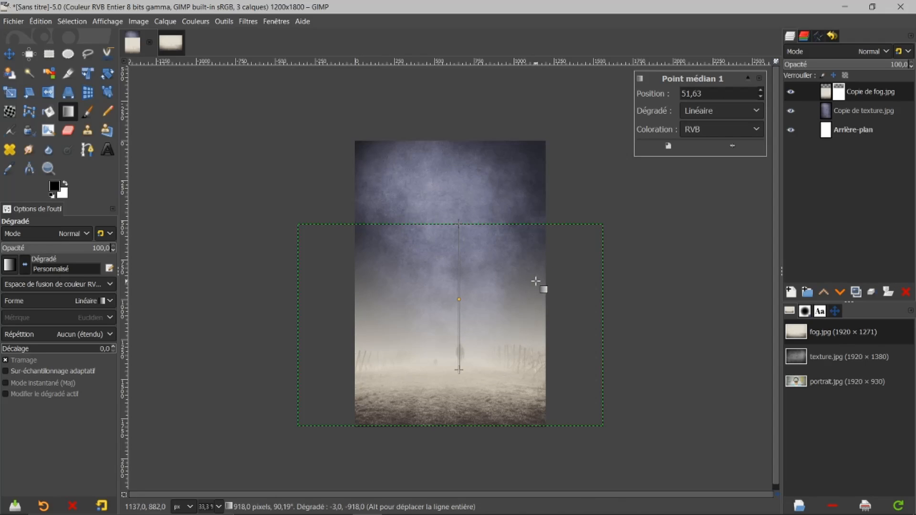
pyautogui.press('Return')
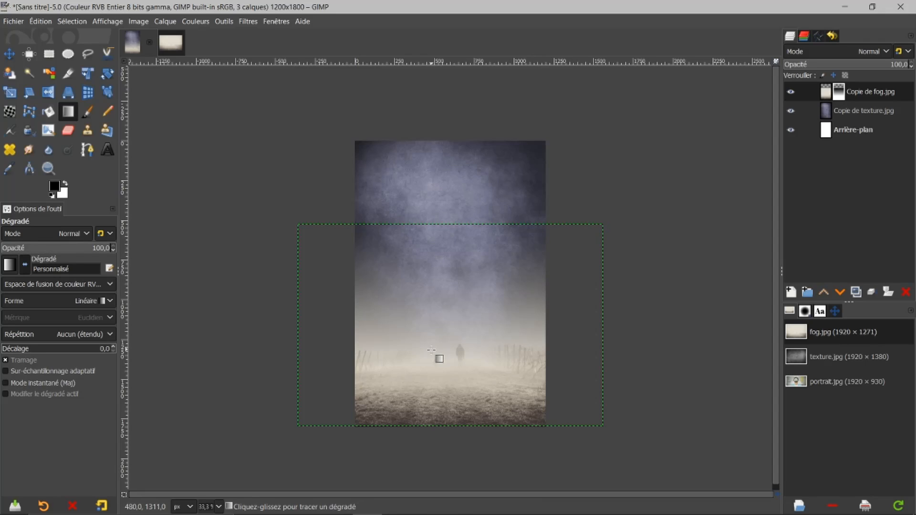
# Paint black over the ground on the fog mask with the 419-size Hardness 075 brush at 12,7 opacity
pyautogui.click(87, 113)
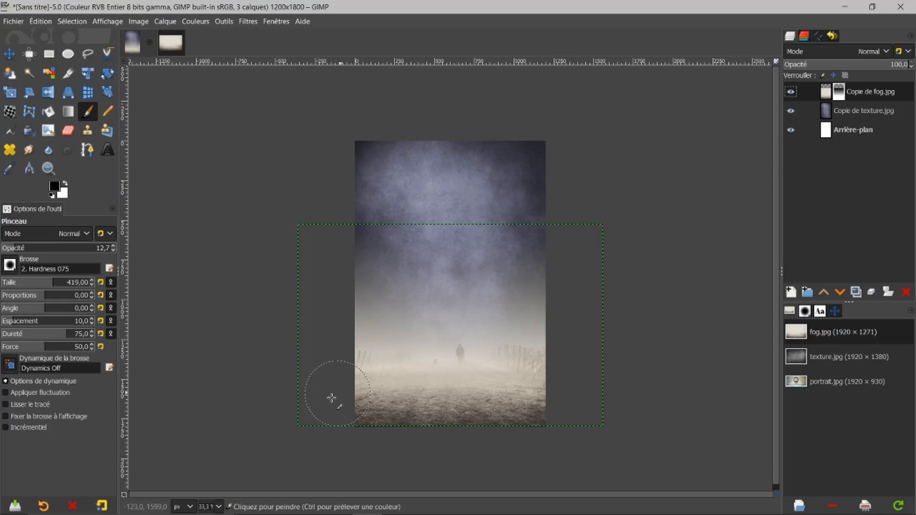
pyautogui.moveTo(373, 409)
pyautogui.mouseDown()
pyautogui.moveTo(317, 399)
pyautogui.moveTo(451, 422)
pyautogui.mouseUp()
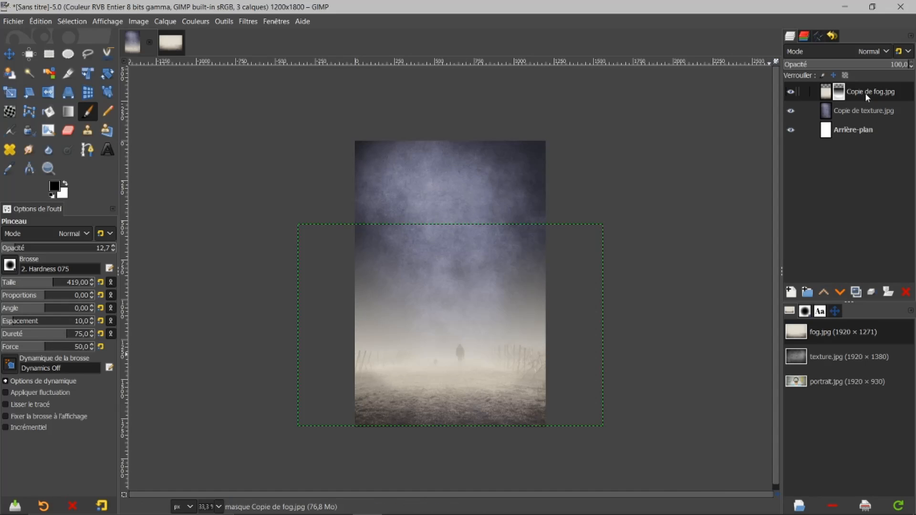
# Adjust the levels of the fog layer's image, setting the input black point to 36 and white point to 240
pyautogui.click(827, 95)
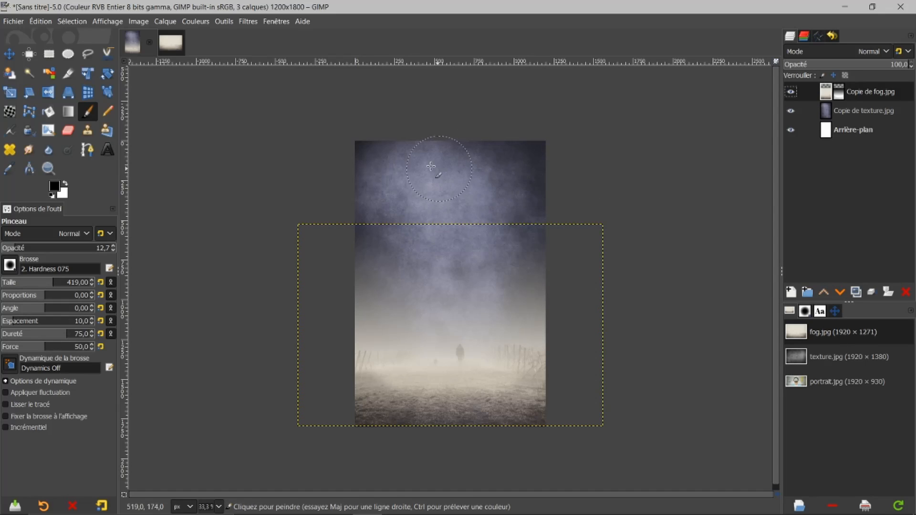
pyautogui.click(196, 21)
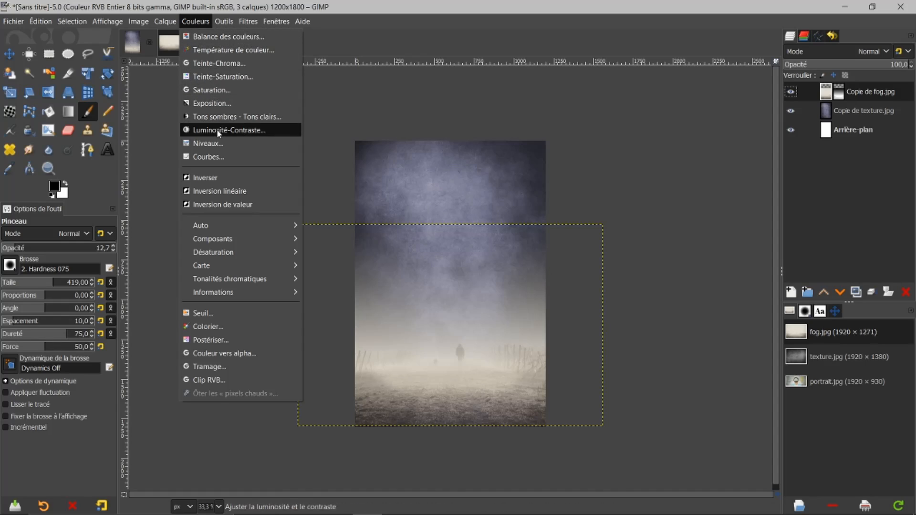
pyautogui.click(204, 142)
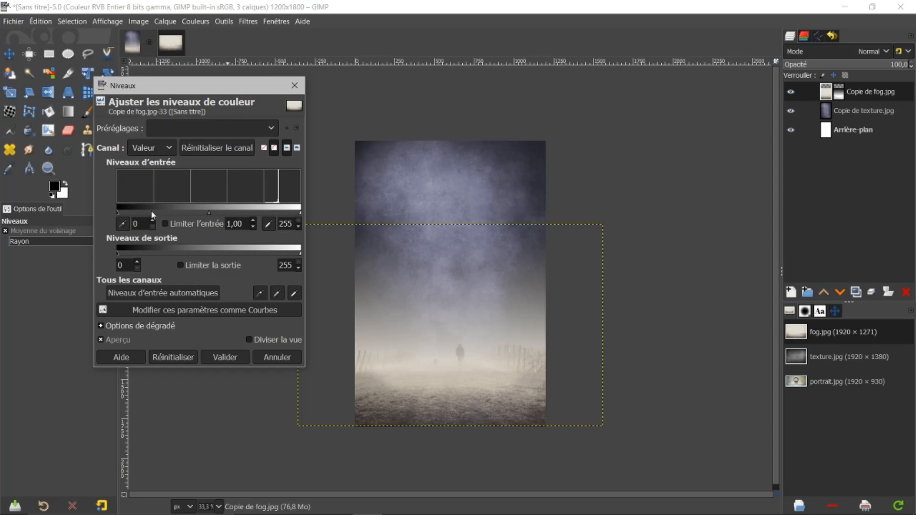
pyautogui.moveTo(118, 210); pyautogui.dragTo(154, 210)
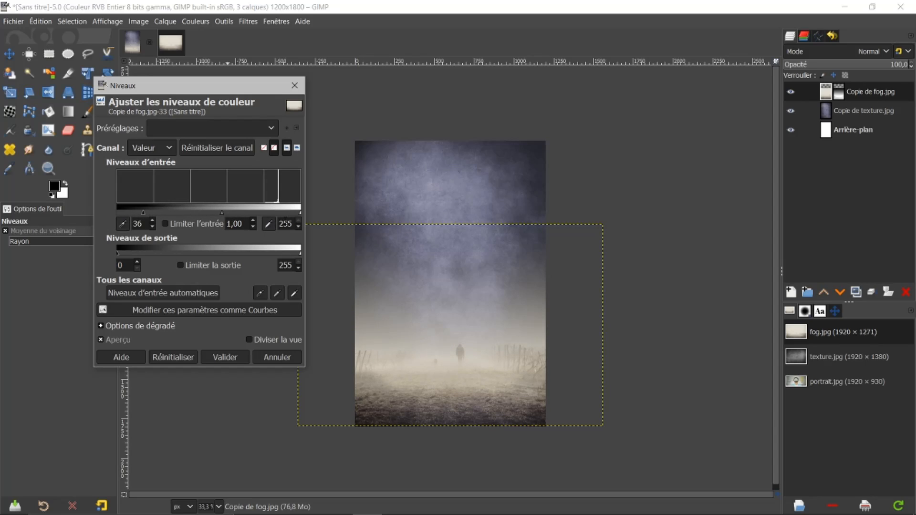
pyautogui.moveTo(299, 213)
pyautogui.mouseDown()
pyautogui.moveTo(282, 214)
pyautogui.moveTo(291, 218)
pyautogui.mouseUp()
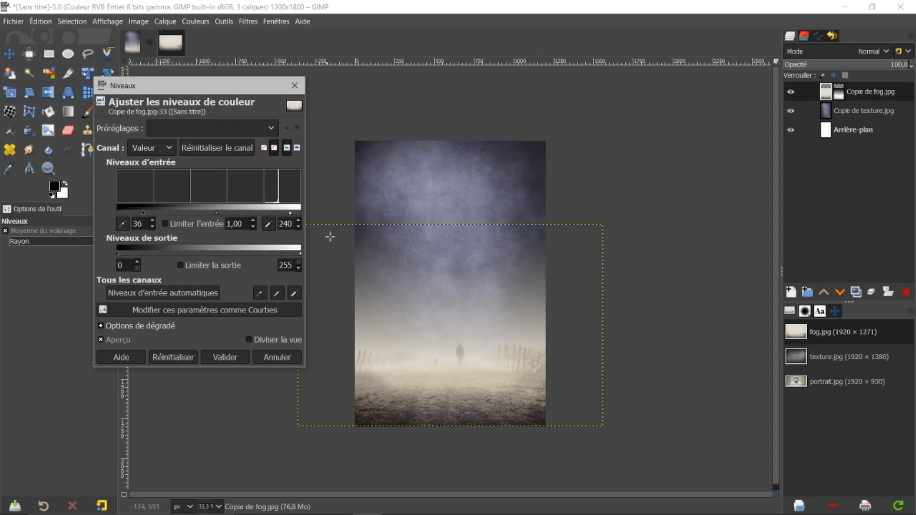
pyautogui.click(224, 357)
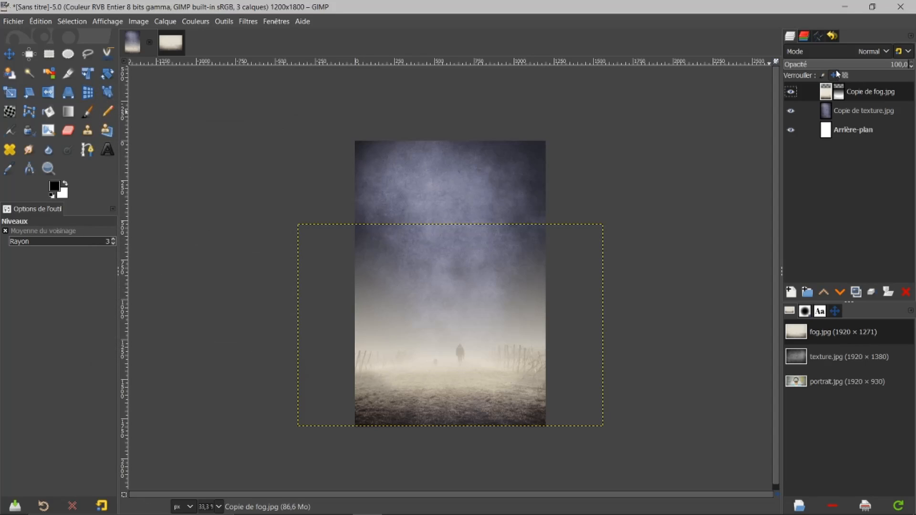
# Fit the fog layer to the image dimensions and apply its layer mask
pyautogui.rightClick(829, 95)
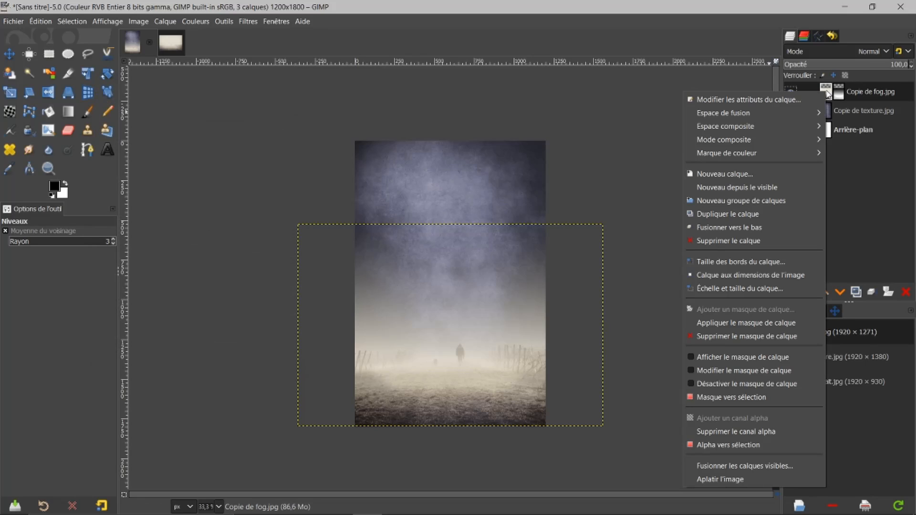
pyautogui.click(767, 275)
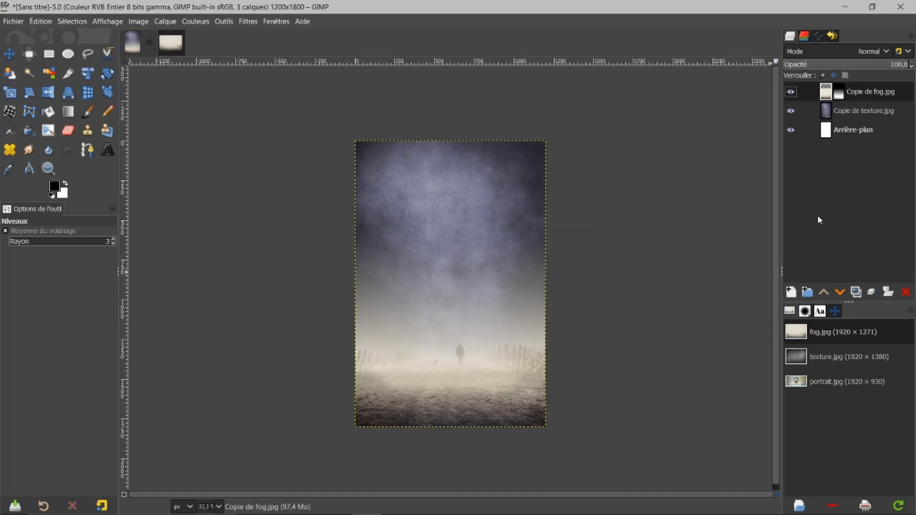
pyautogui.rightClick(828, 92)
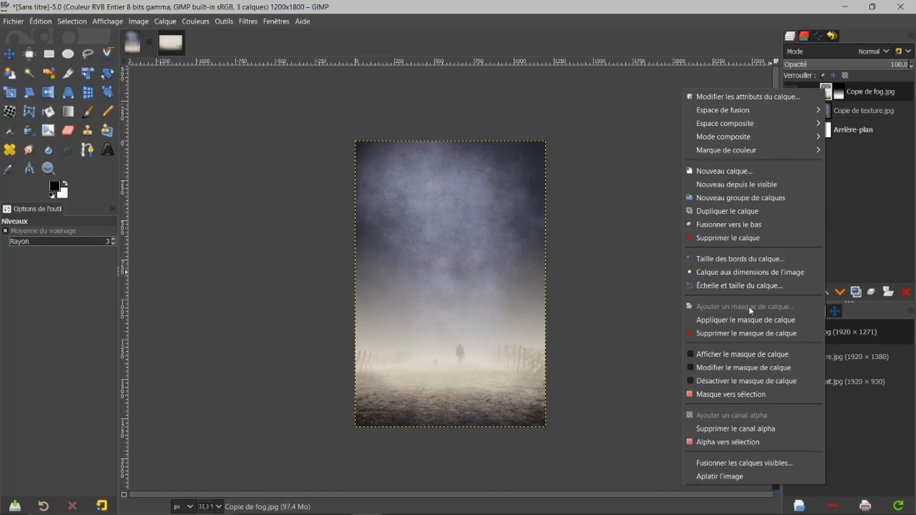
pyautogui.click(747, 321)
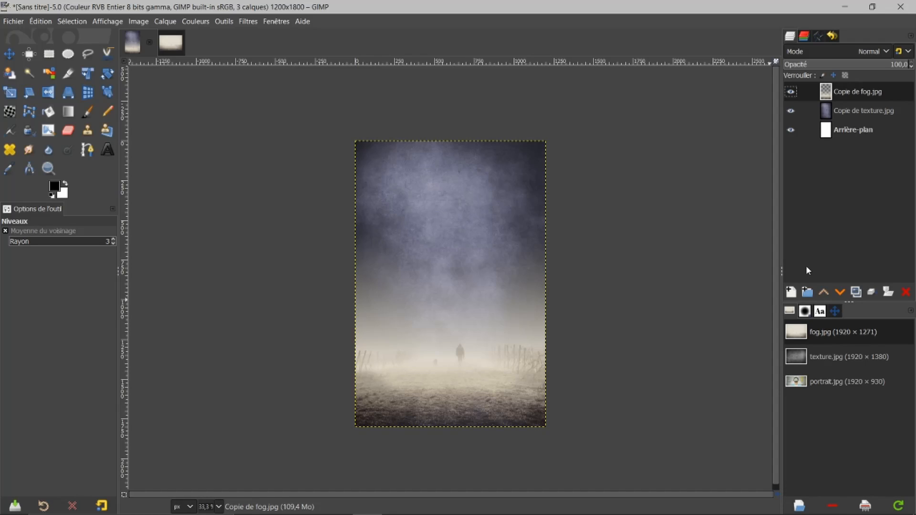
# Set the fog layer's blend mode to Lumière dure
pyautogui.click(886, 51)
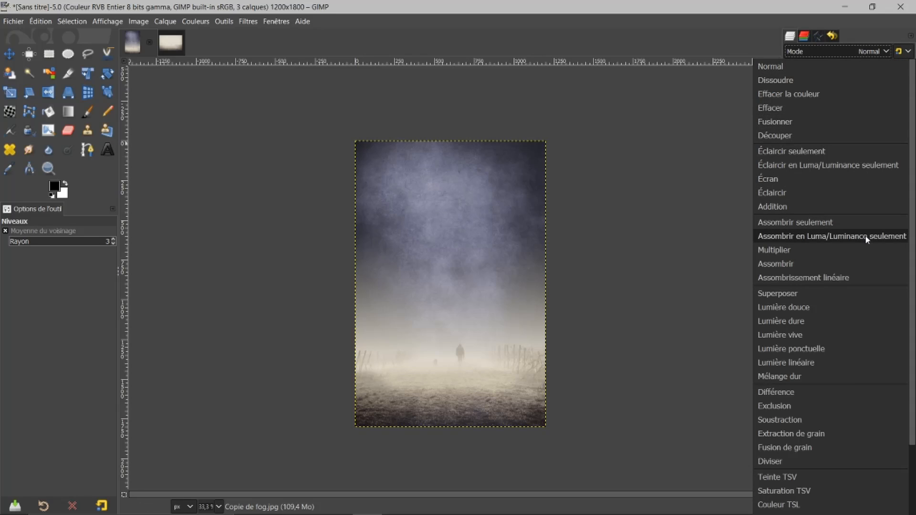
pyautogui.click(779, 320)
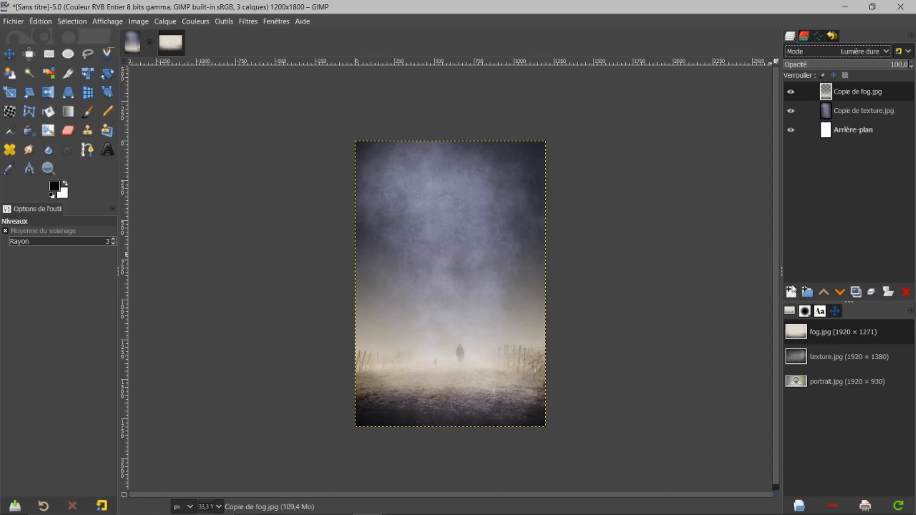
# Open portrait.jpg from the recent images and import the path from homme affinity.svg into it
pyautogui.click(814, 383)
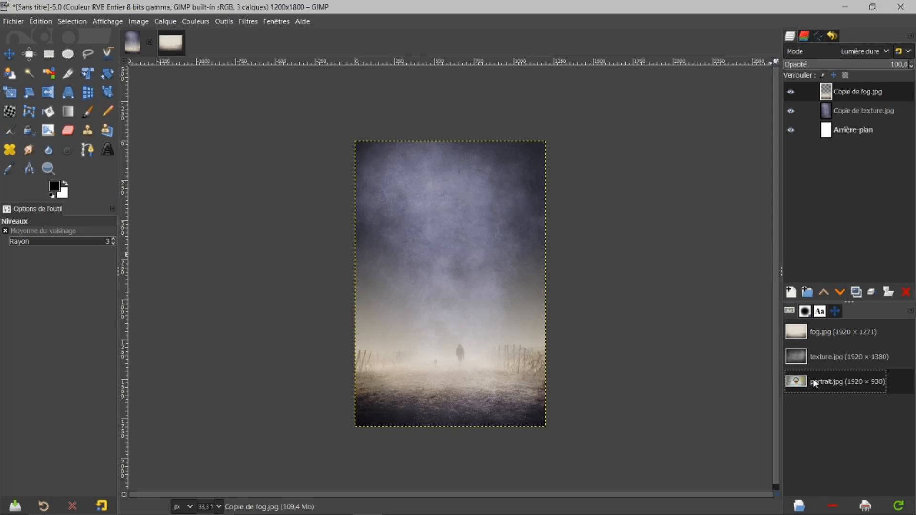
pyautogui.doubleClick(815, 383)
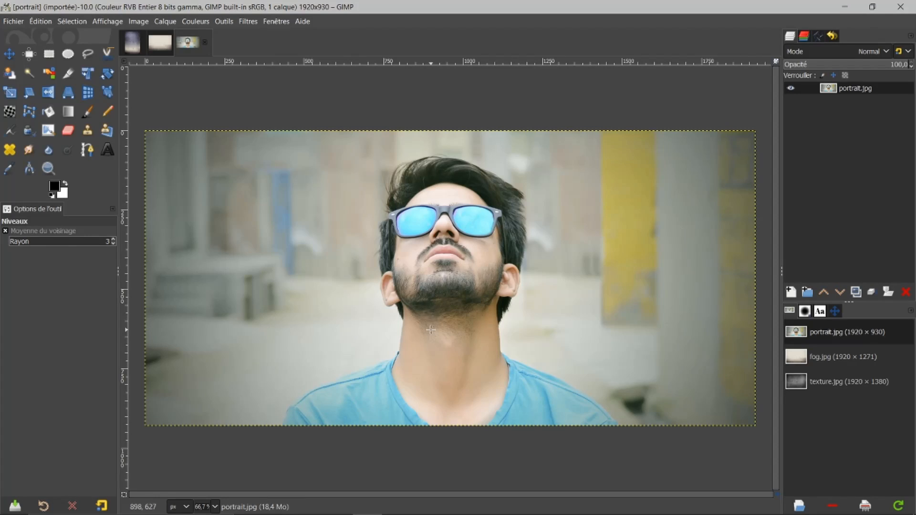
pyautogui.click(818, 38)
pyautogui.rightClick(824, 99)
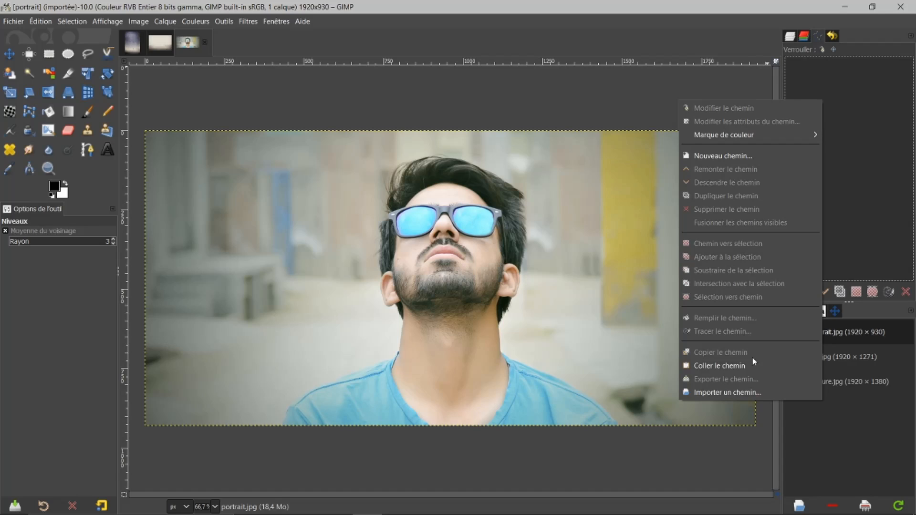
pyautogui.click(733, 394)
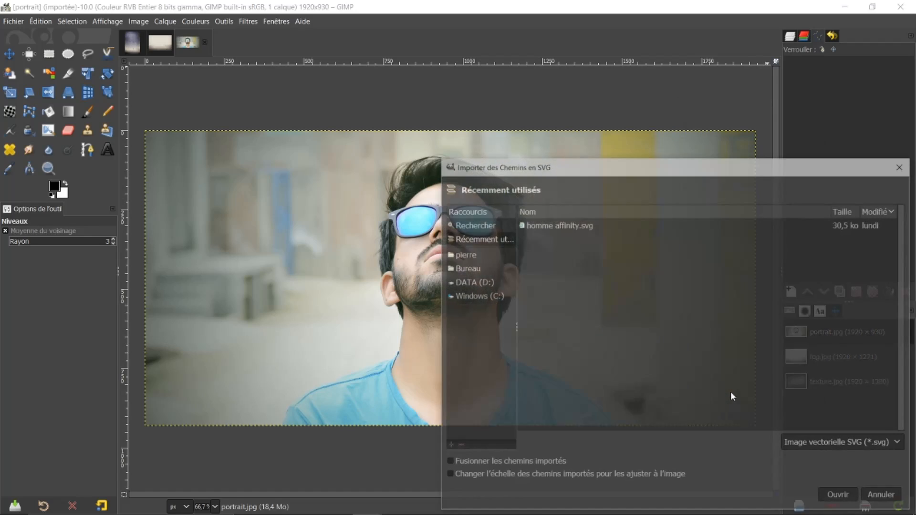
pyautogui.click(567, 223)
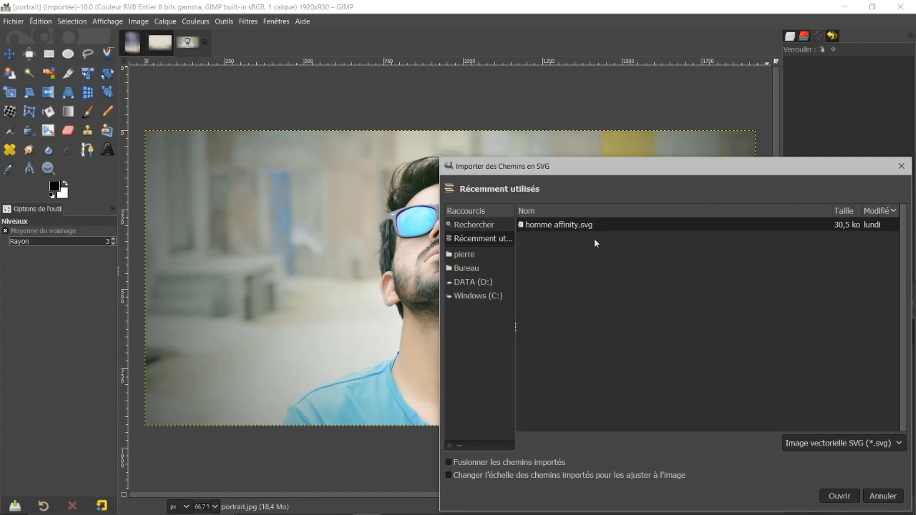
pyautogui.click(839, 497)
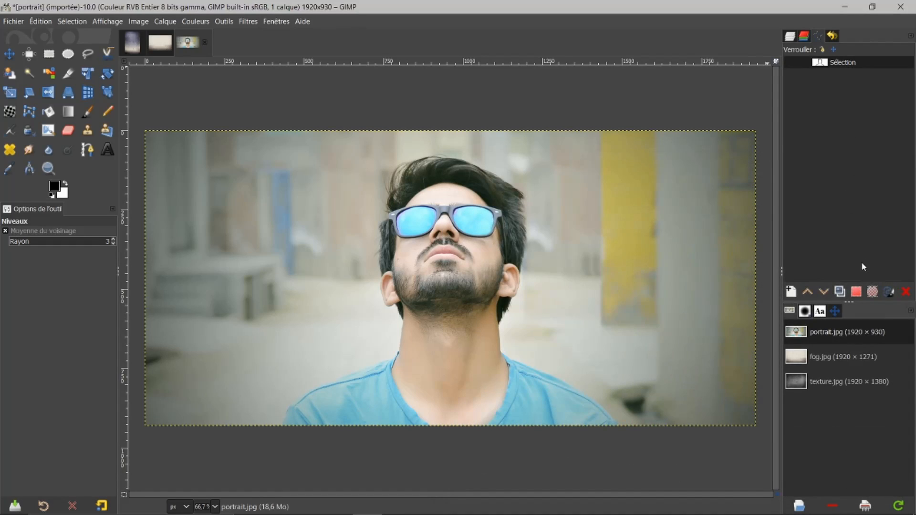
# Turn the imported path into a selection, then invert it to delete the background around the man
pyautogui.click(855, 293)
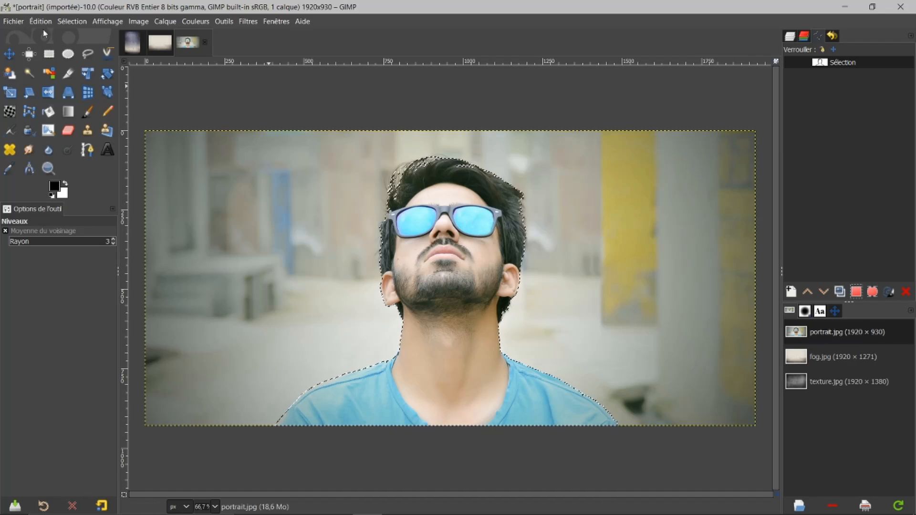
pyautogui.click(66, 22)
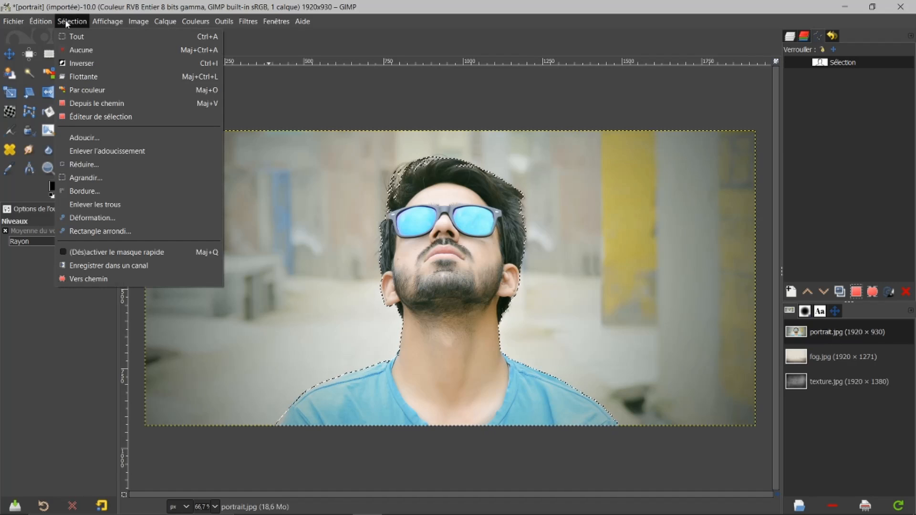
pyautogui.click(82, 63)
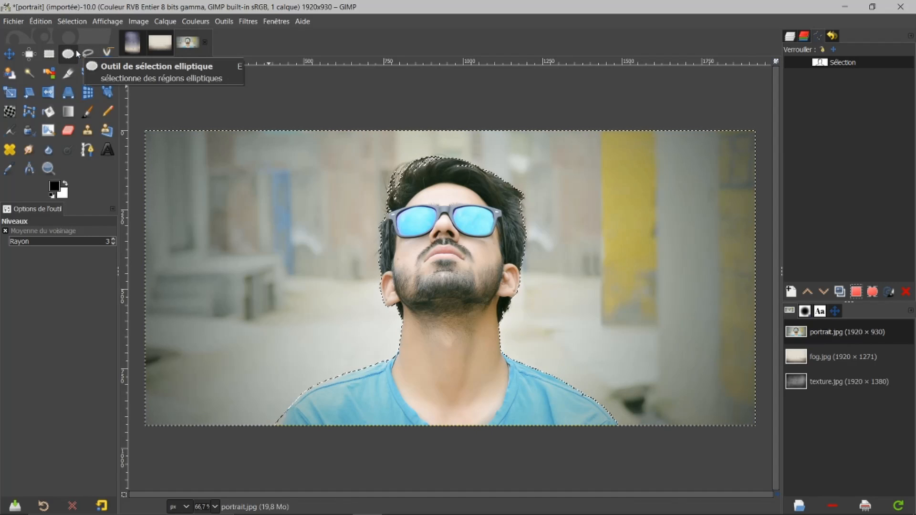
pyautogui.press('Delete')
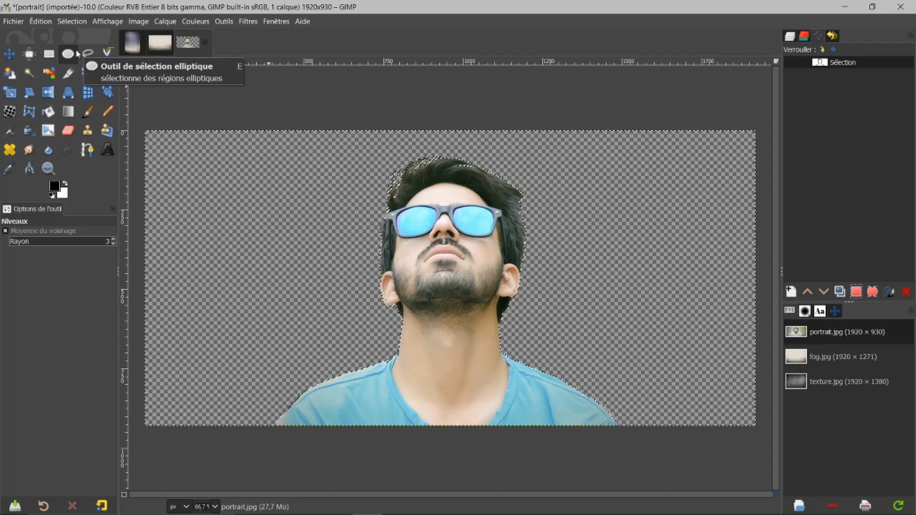
# Clear the selection and bring the cut-out portrait into the poster image as its top layer
pyautogui.click(72, 21)
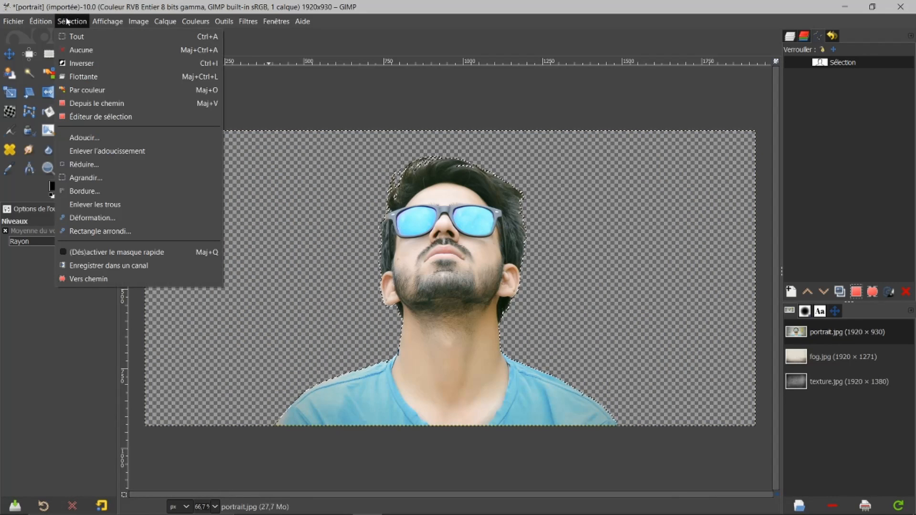
pyautogui.click(80, 53)
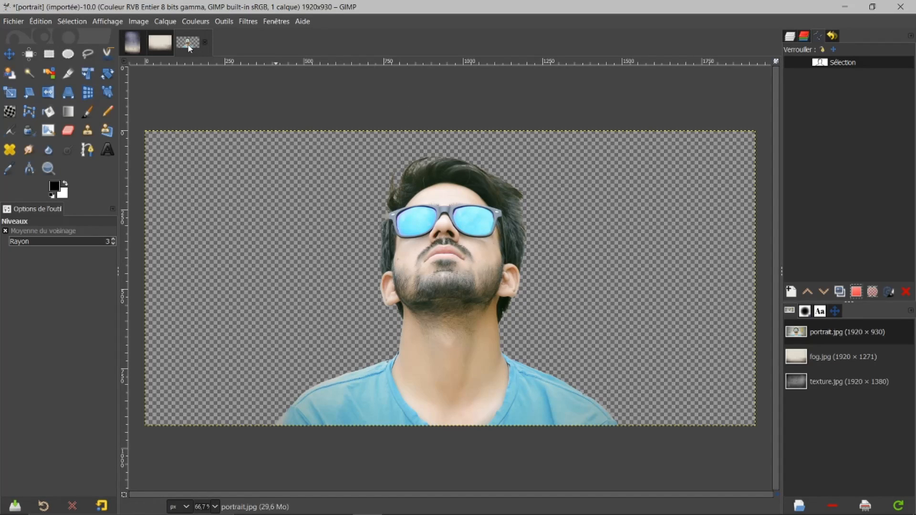
pyautogui.moveTo(187, 44); pyautogui.dragTo(480, 191)
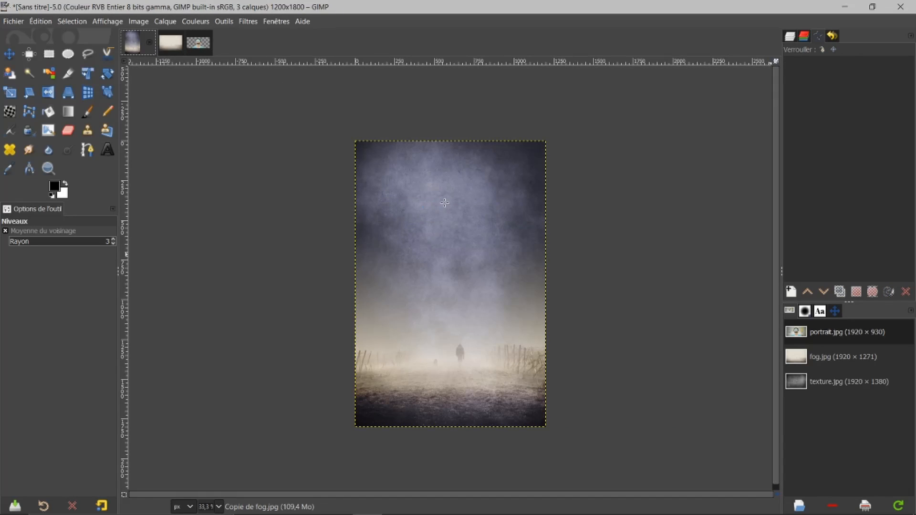
pyautogui.click(791, 38)
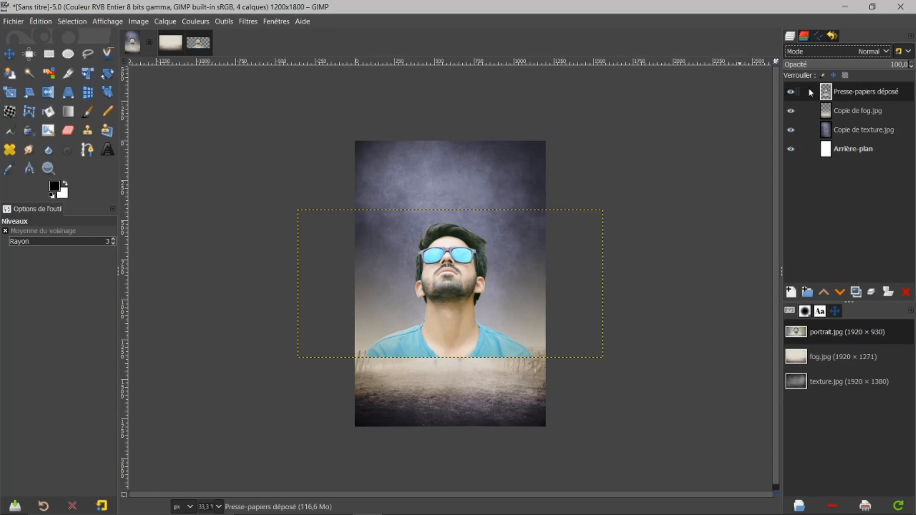
pyautogui.click(791, 92)
pyautogui.click(790, 92)
# Move the portrait layer up so the man sits above the walking figure in the fog
pyautogui.click(9, 54)
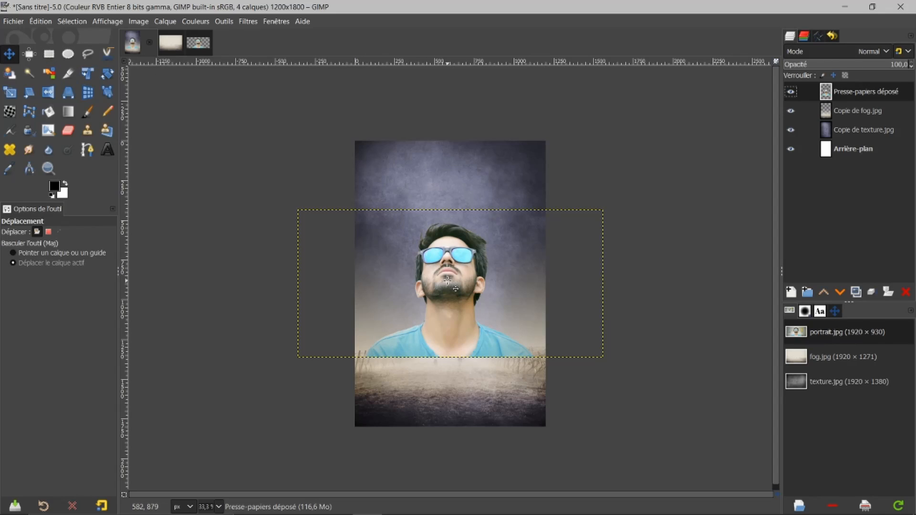
pyautogui.moveTo(450, 285); pyautogui.dragTo(448, 251)
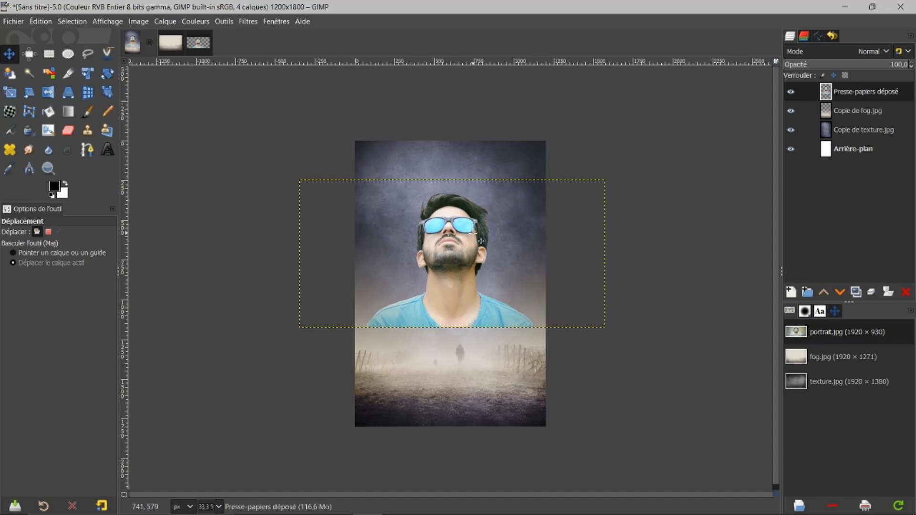
pyautogui.moveTo(457, 248); pyautogui.dragTo(455, 243)
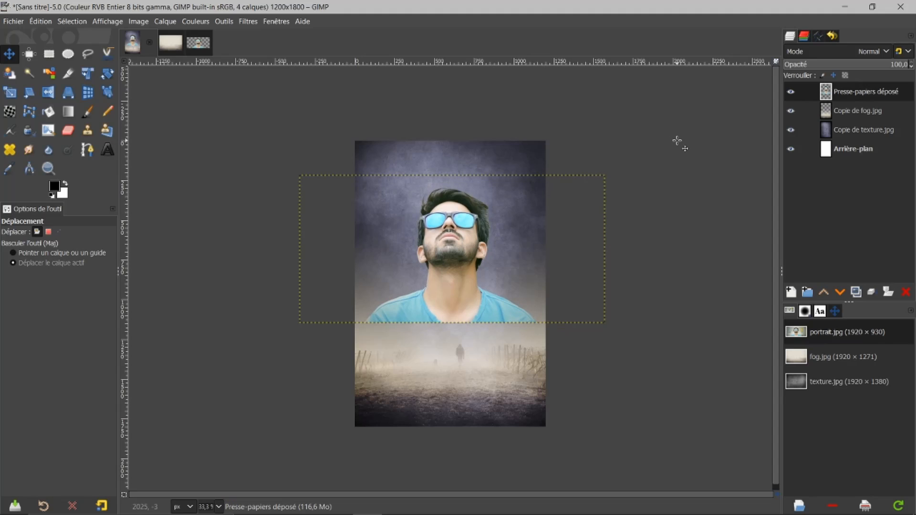
# Add a layer mask initialised to Blanc (opacité complète) to the portrait layer
pyautogui.click(835, 311)
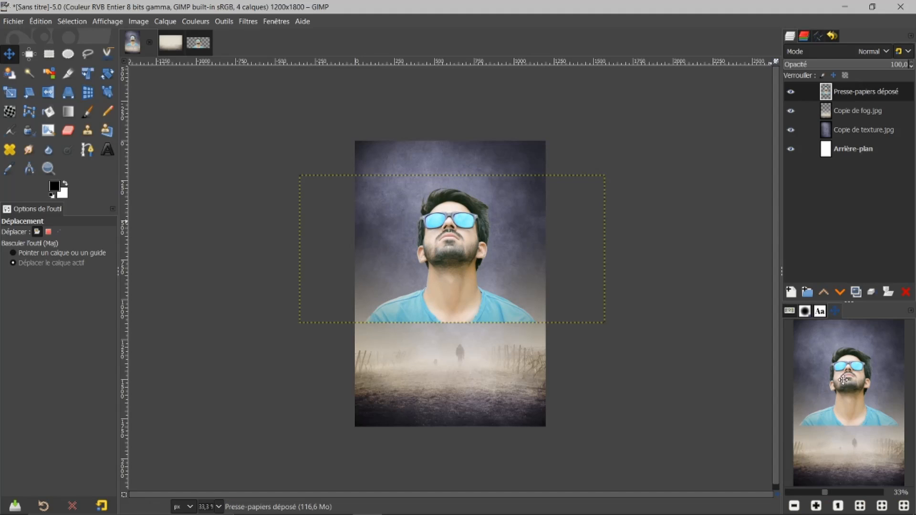
pyautogui.click(861, 506)
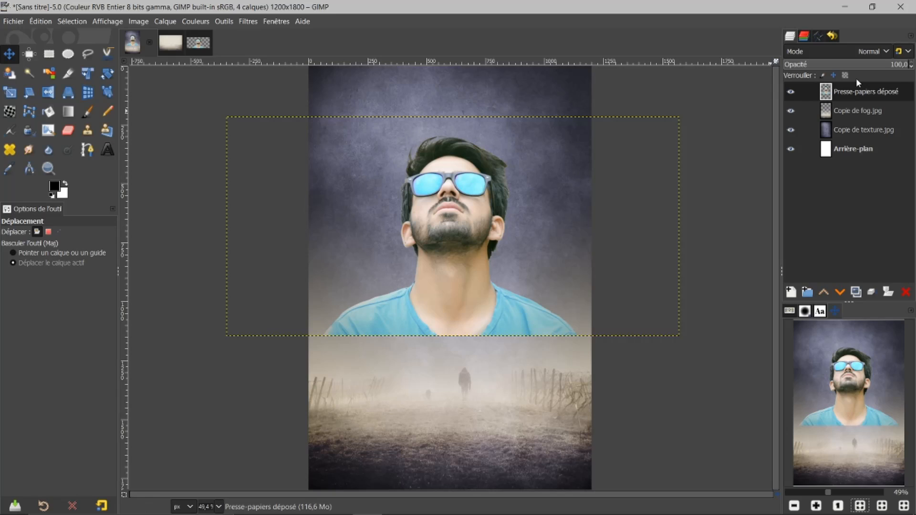
pyautogui.click(850, 94)
pyautogui.rightClick(846, 91)
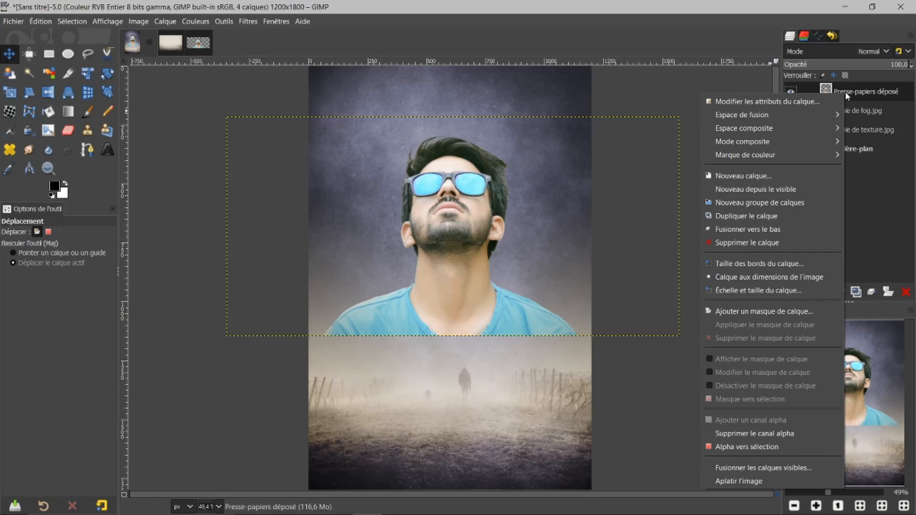
pyautogui.click(749, 311)
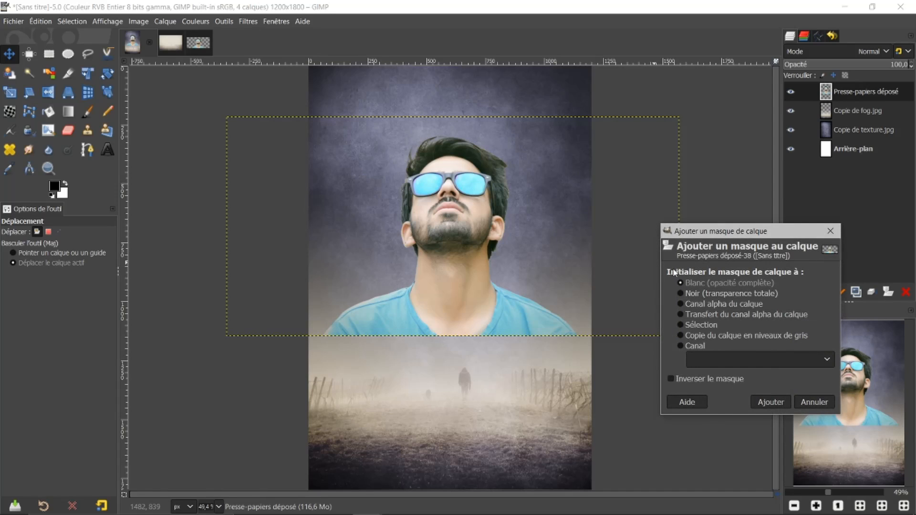
pyautogui.click(769, 404)
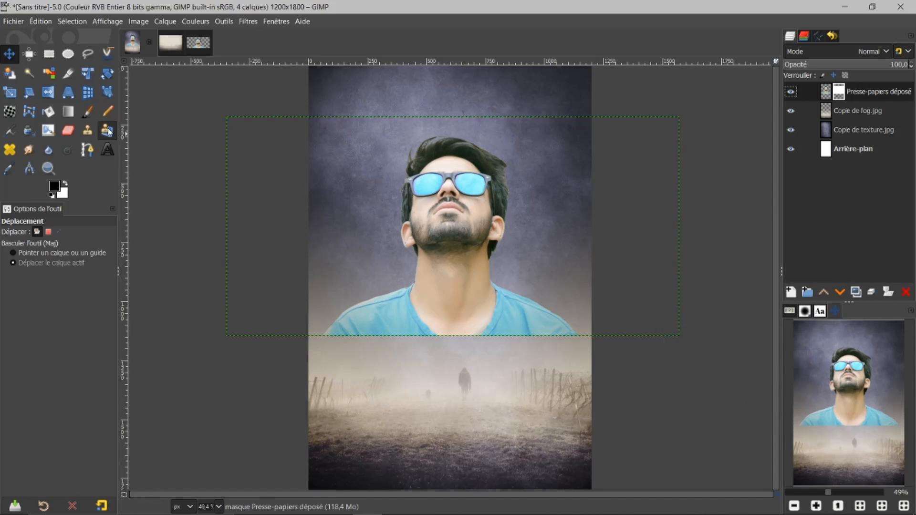
# Fade the portrait's mask with a linear black-to-white gradient from below the shoulders up to the chin, with the midpoint at 56,99
pyautogui.click(68, 113)
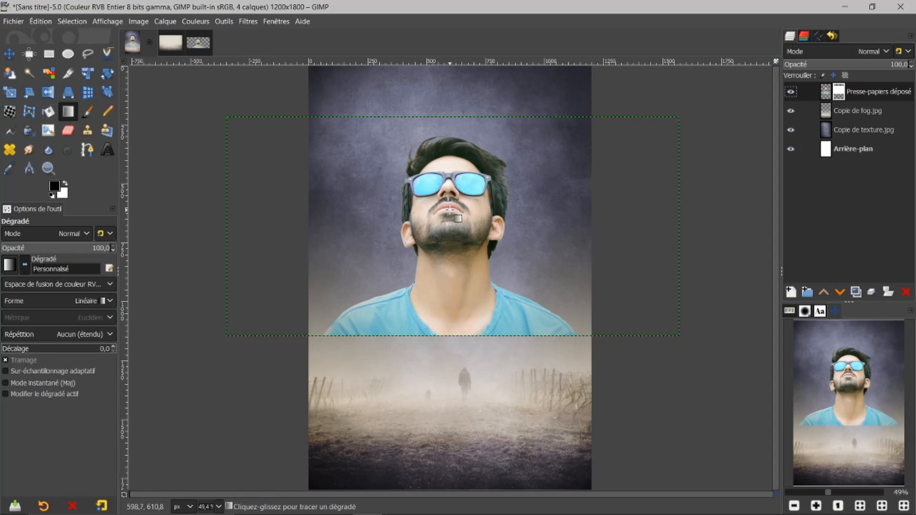
pyautogui.moveTo(451, 203); pyautogui.dragTo(453, 360)
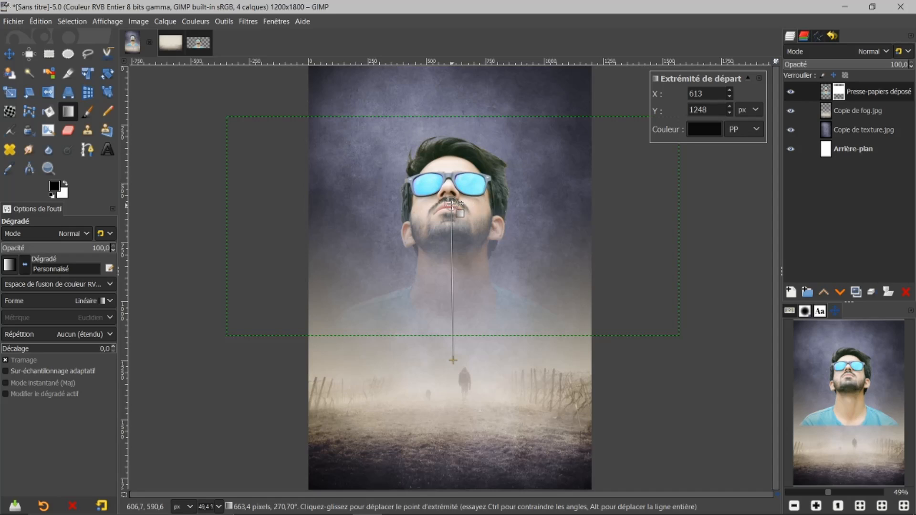
pyautogui.moveTo(451, 204); pyautogui.dragTo(453, 230)
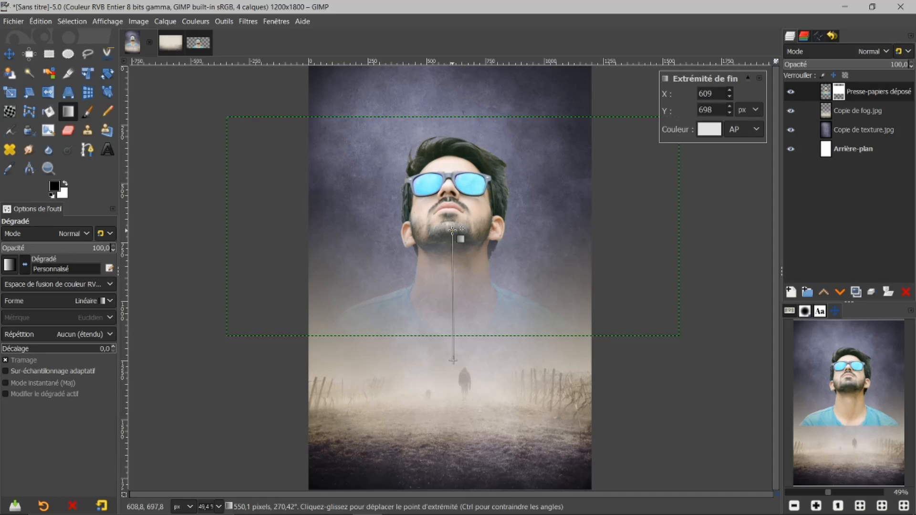
pyautogui.click(454, 295)
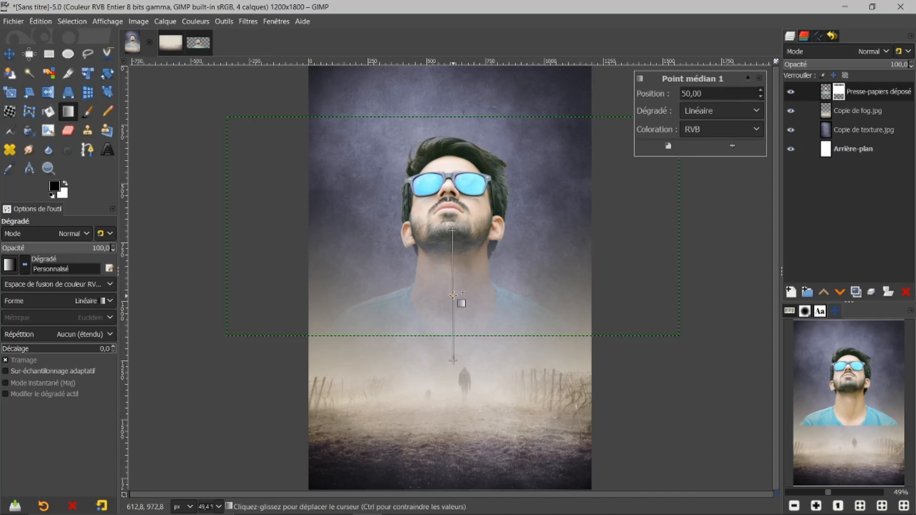
pyautogui.moveTo(453, 295)
pyautogui.mouseDown()
pyautogui.moveTo(451, 281)
pyautogui.moveTo(451, 306)
pyautogui.moveTo(451, 277)
pyautogui.moveTo(451, 286)
pyautogui.mouseUp()
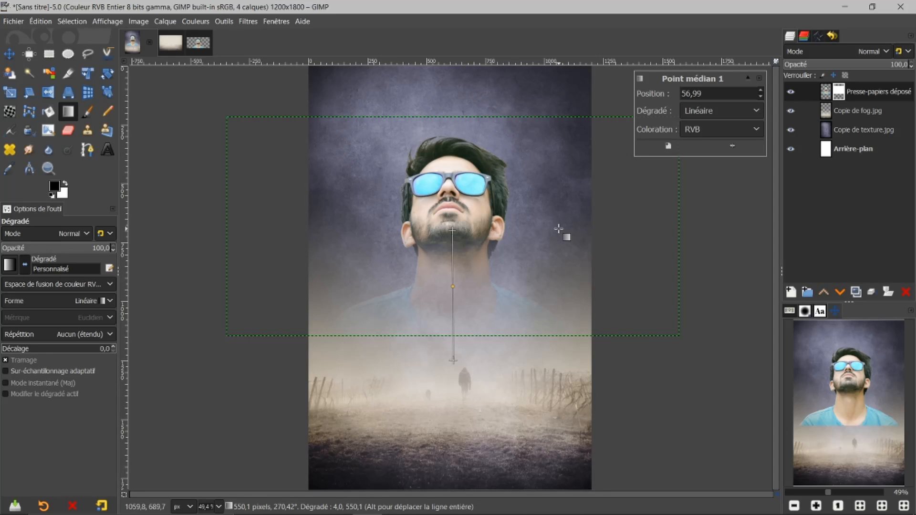
pyautogui.press('Return')
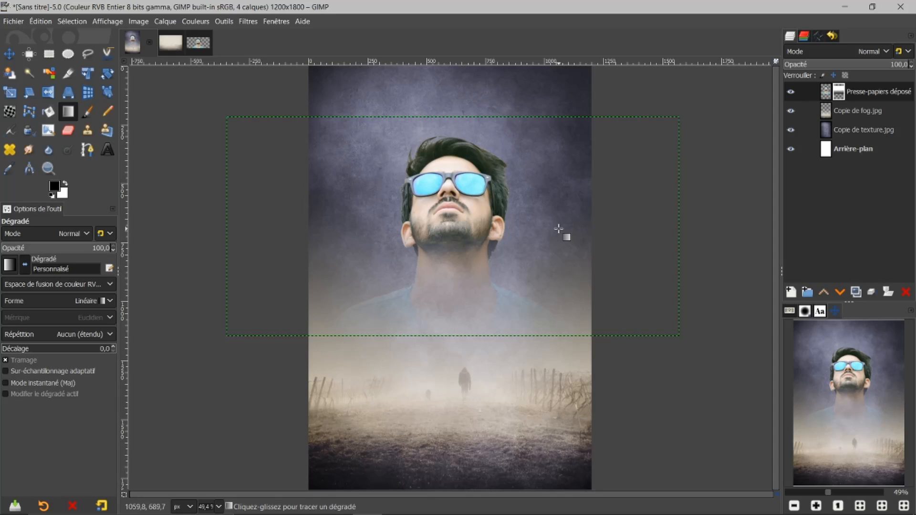
# Fit the portrait layer to the image dimensions and make the layer itself active instead of its mask
pyautogui.rightClick(818, 92)
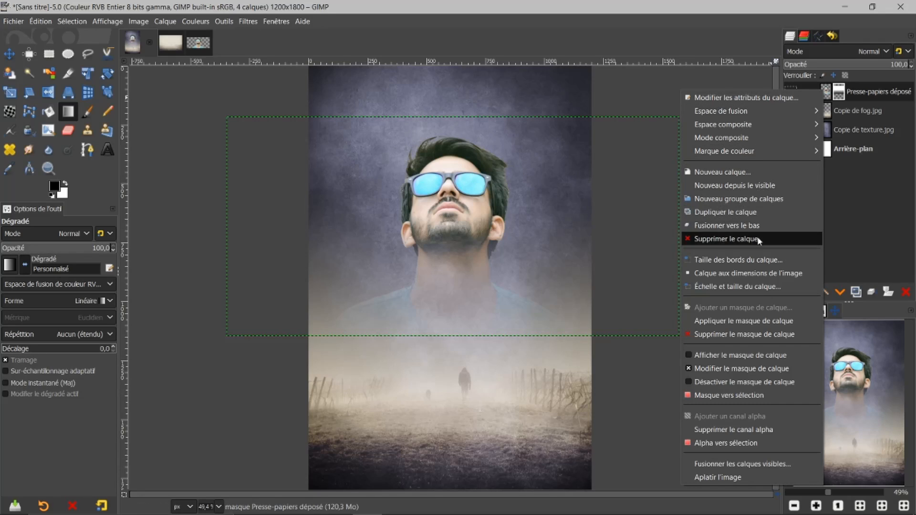
pyautogui.click(747, 274)
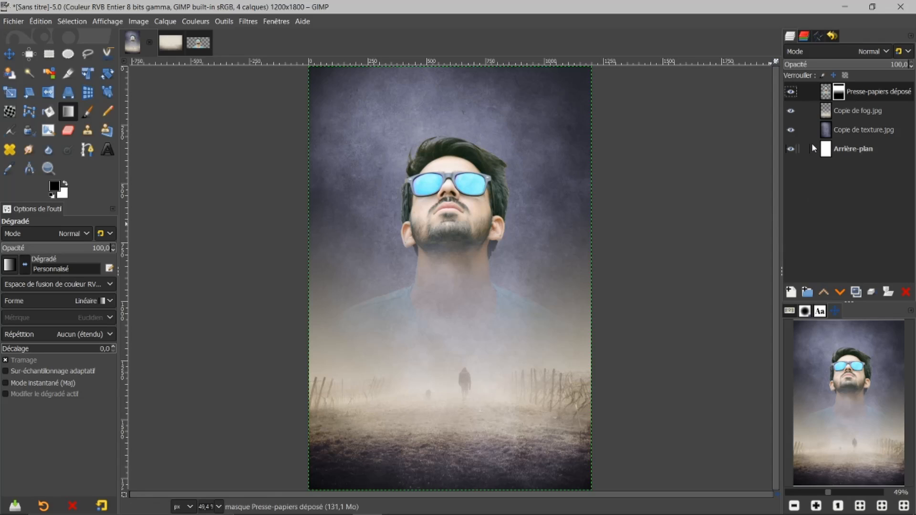
pyautogui.click(827, 94)
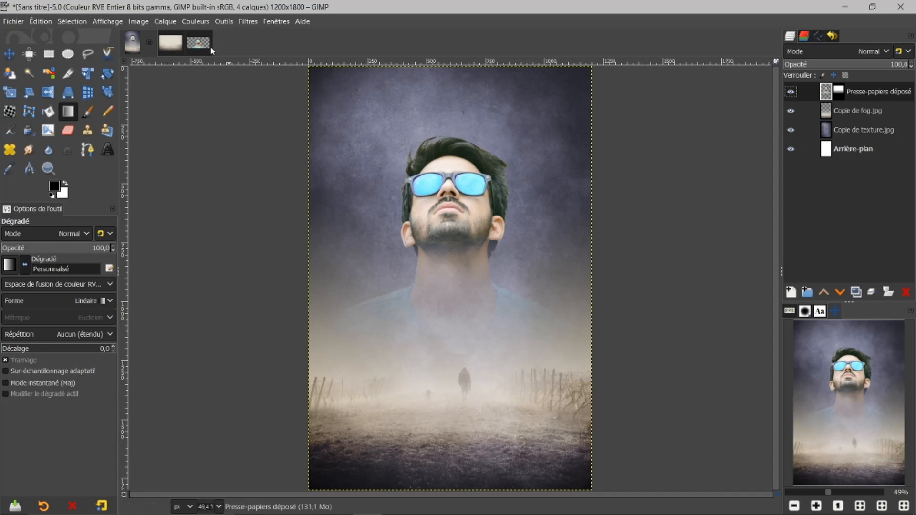
# Warm the portrait with Température de couleur, using an original temperature of 6443,9 and an intended temperature of 7875,0, and compare the preview
pyautogui.click(195, 22)
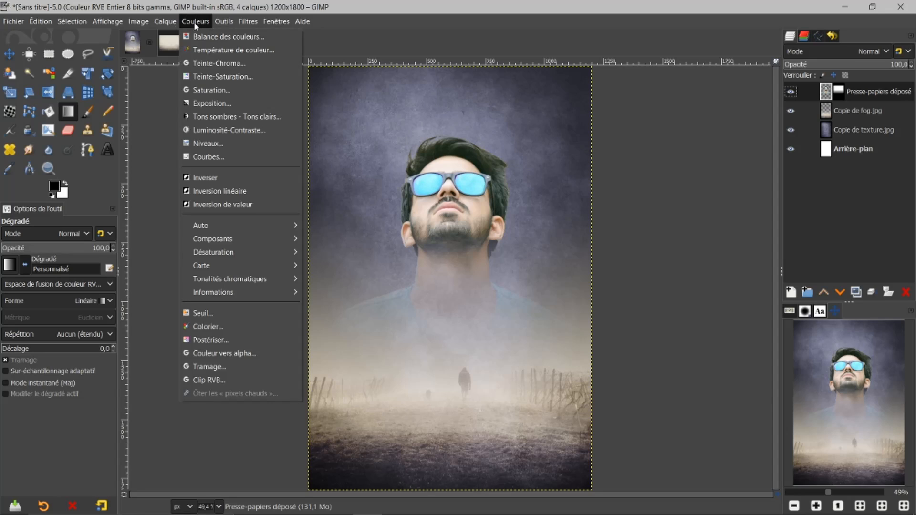
pyautogui.click(213, 50)
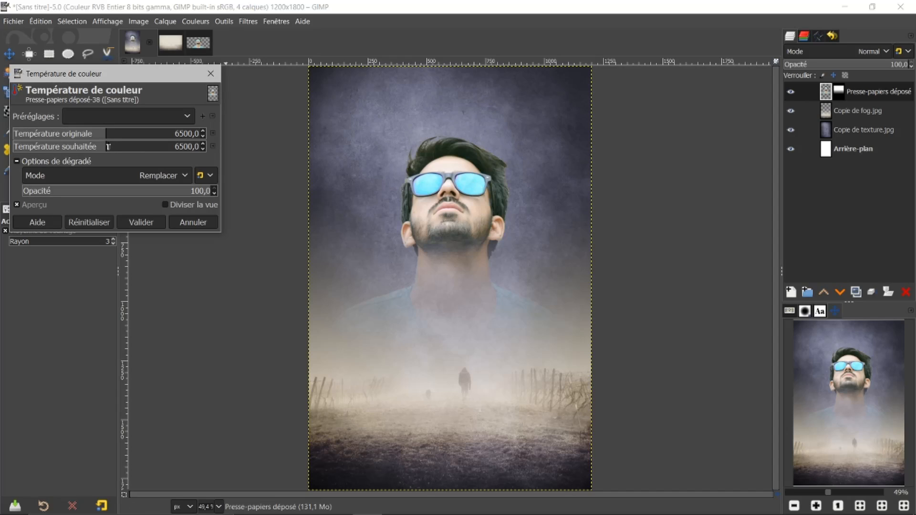
pyautogui.moveTo(109, 146); pyautogui.dragTo(130, 151)
pyautogui.moveTo(103, 136)
pyautogui.mouseDown()
pyautogui.moveTo(70, 137)
pyautogui.moveTo(106, 138)
pyautogui.mouseUp()
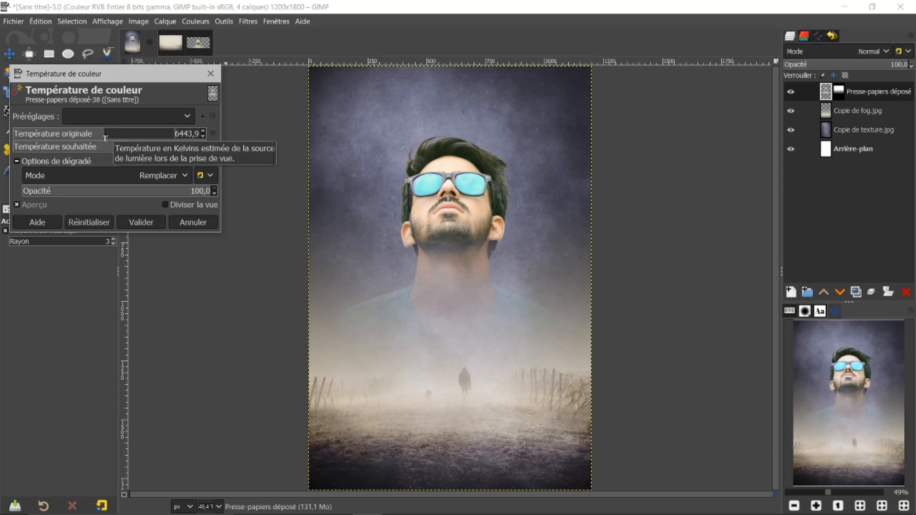
pyautogui.click(17, 204)
pyautogui.click(17, 205)
pyautogui.click(17, 205)
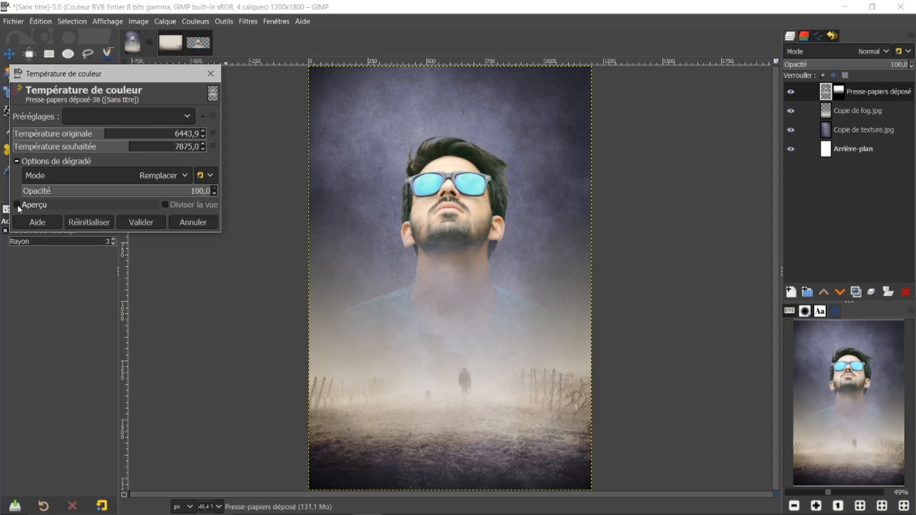
pyautogui.click(17, 205)
pyautogui.click(17, 205)
pyautogui.click(17, 205)
pyautogui.click(142, 222)
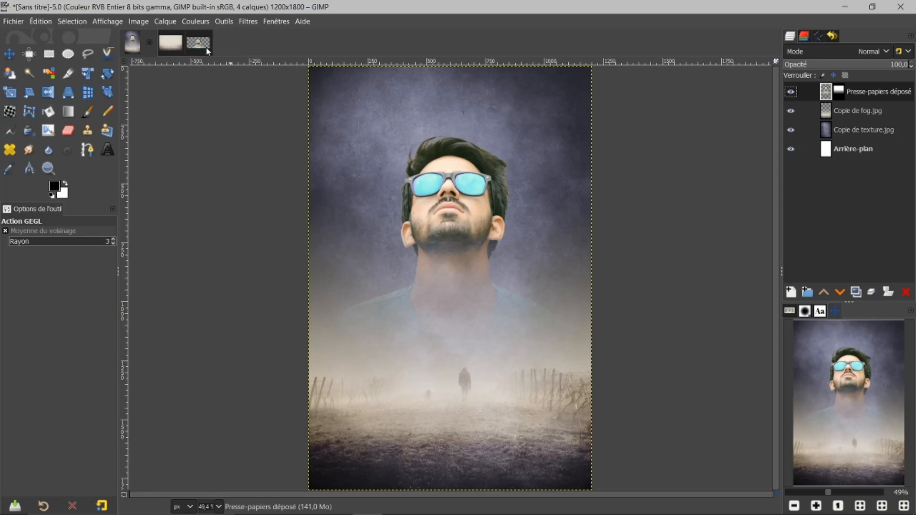
# Reduce the saturation of the portrait's cyan tones to about -54 with Teinte-Saturation
pyautogui.click(197, 22)
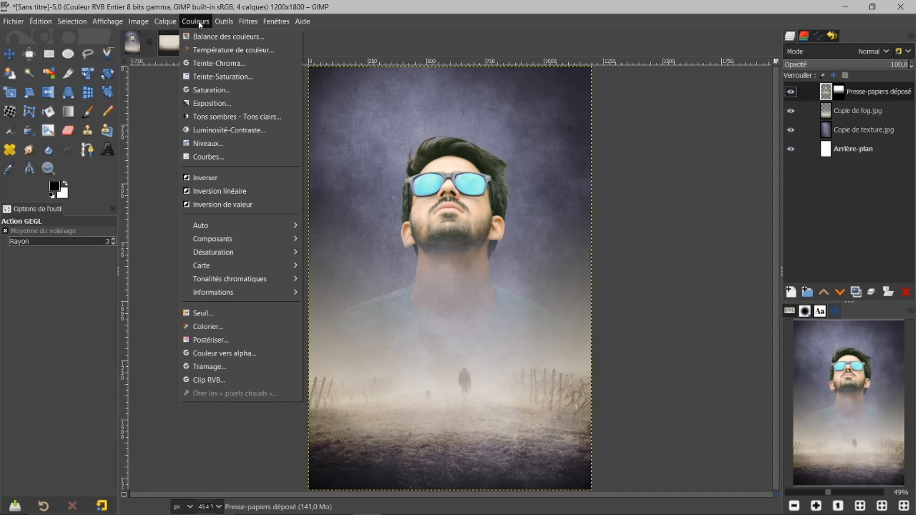
pyautogui.click(206, 76)
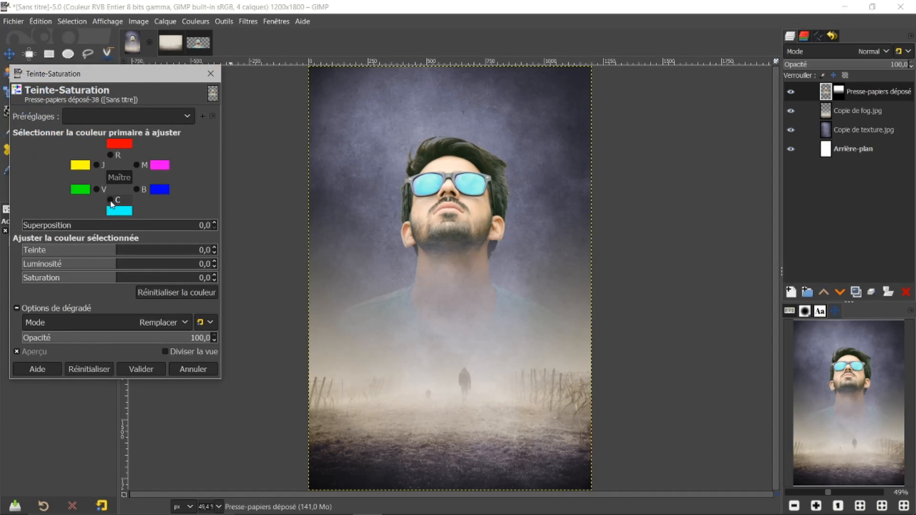
pyautogui.click(112, 202)
pyautogui.moveTo(116, 278); pyautogui.dragTo(66, 275)
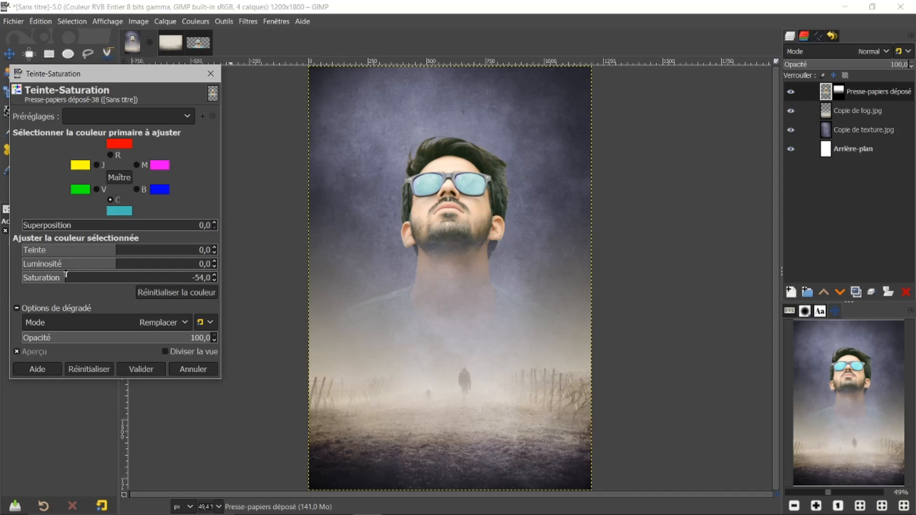
pyautogui.moveTo(66, 275); pyautogui.dragTo(67, 276)
pyautogui.click(141, 369)
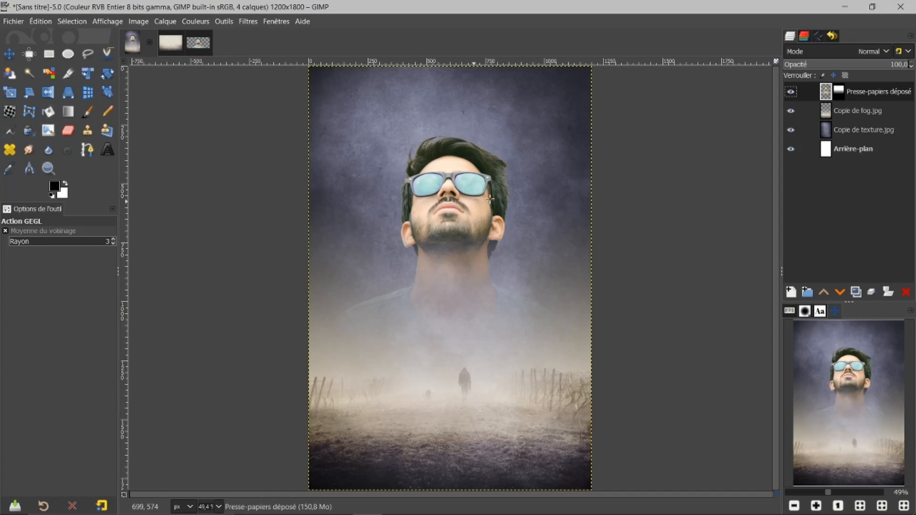
# Add a transparent 1200 × 1800 px layer and make an elliptical selection about 709 × 1051 px around the portrait's head and neck
pyautogui.click(791, 293)
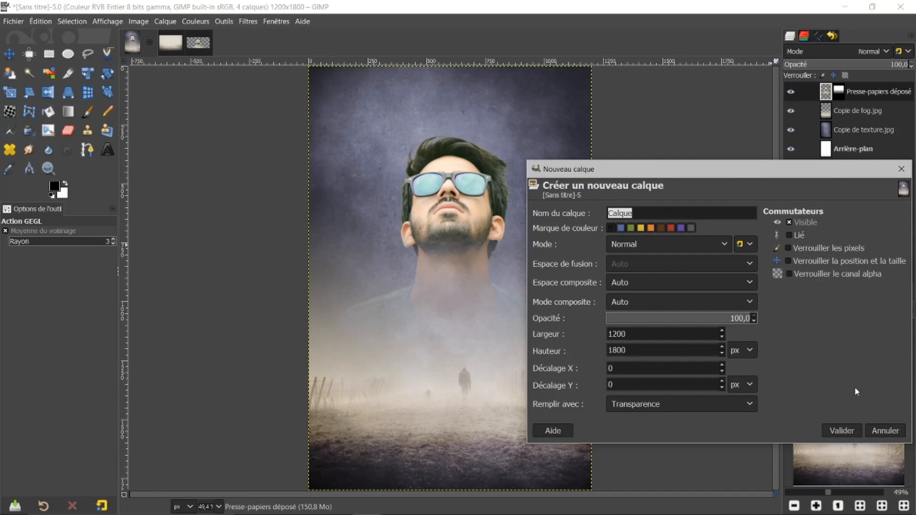
pyautogui.click(841, 430)
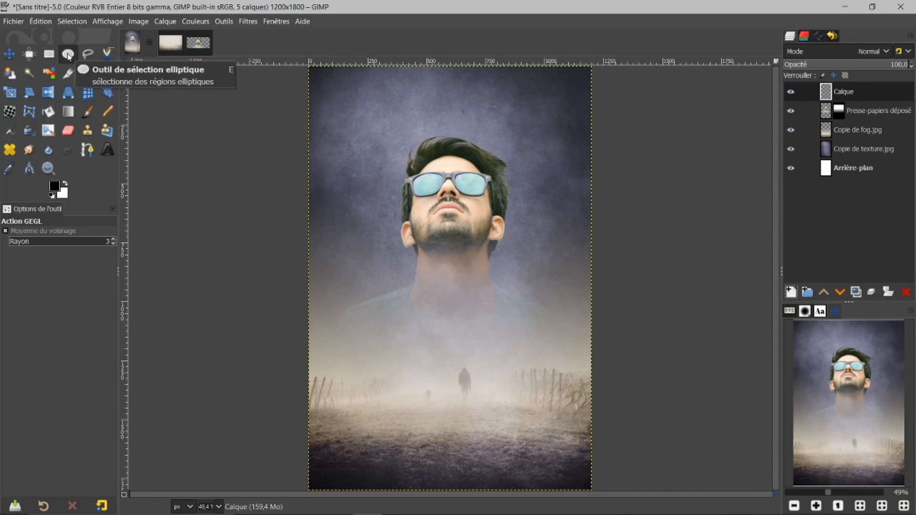
pyautogui.click(68, 54)
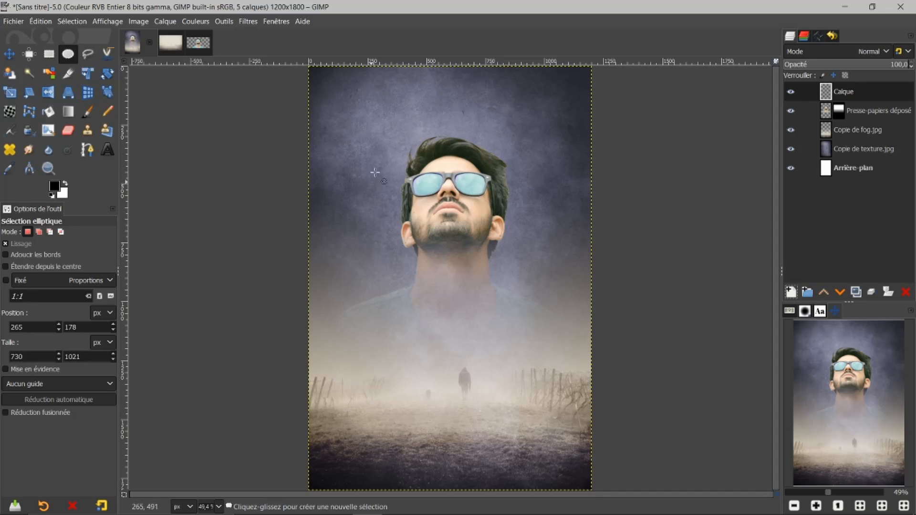
pyautogui.moveTo(386, 119); pyautogui.dragTo(533, 349)
pyautogui.moveTo(394, 233); pyautogui.dragTo(384, 233)
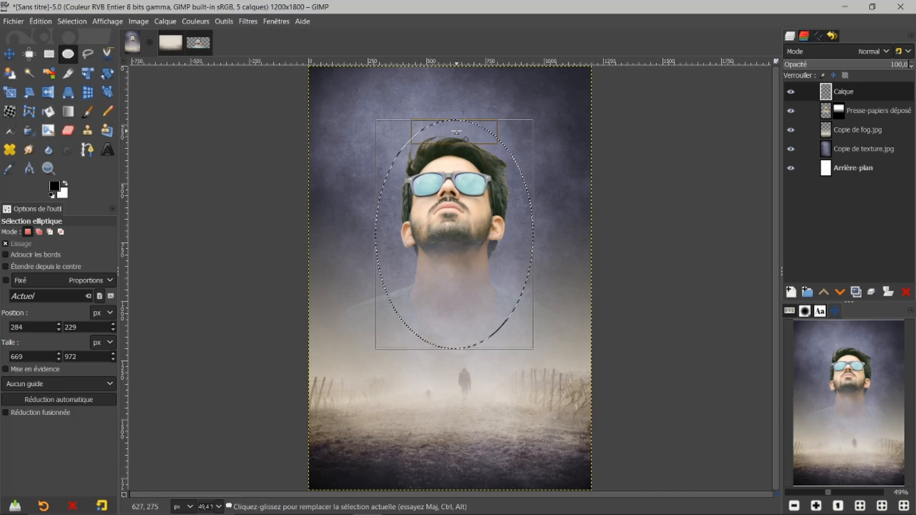
pyautogui.moveTo(457, 132); pyautogui.dragTo(458, 113)
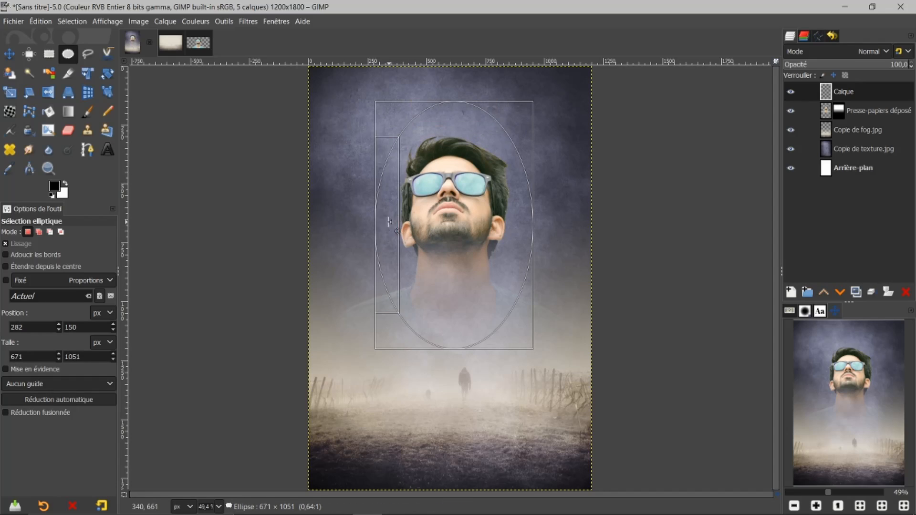
pyautogui.moveTo(395, 219); pyautogui.dragTo(390, 220)
pyautogui.moveTo(522, 230); pyautogui.dragTo(525, 230)
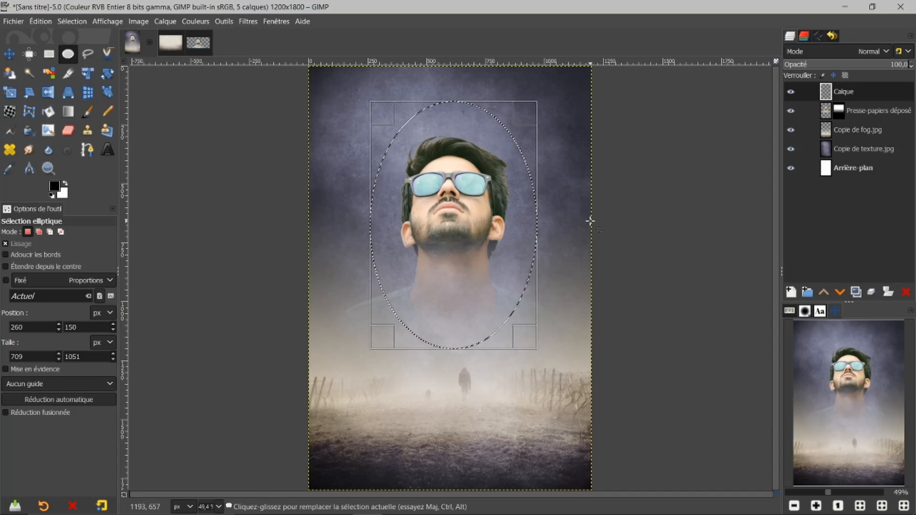
pyautogui.click(453, 223)
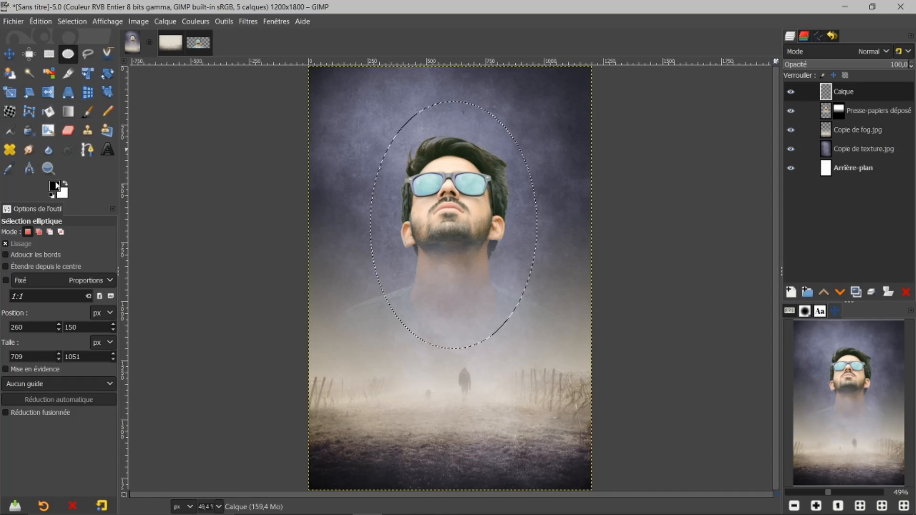
# Set the foreground colour to red and the background colour to yellow faff00
pyautogui.click(54, 186)
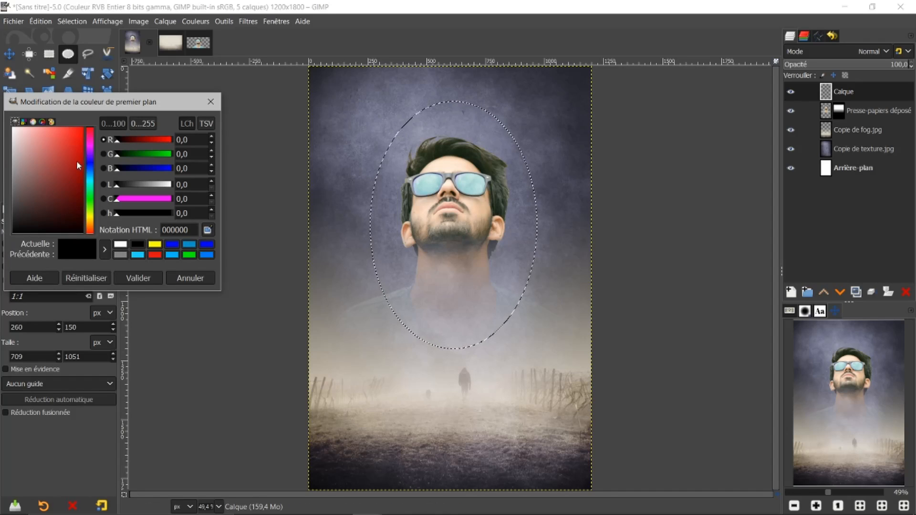
pyautogui.click(153, 254)
pyautogui.click(146, 282)
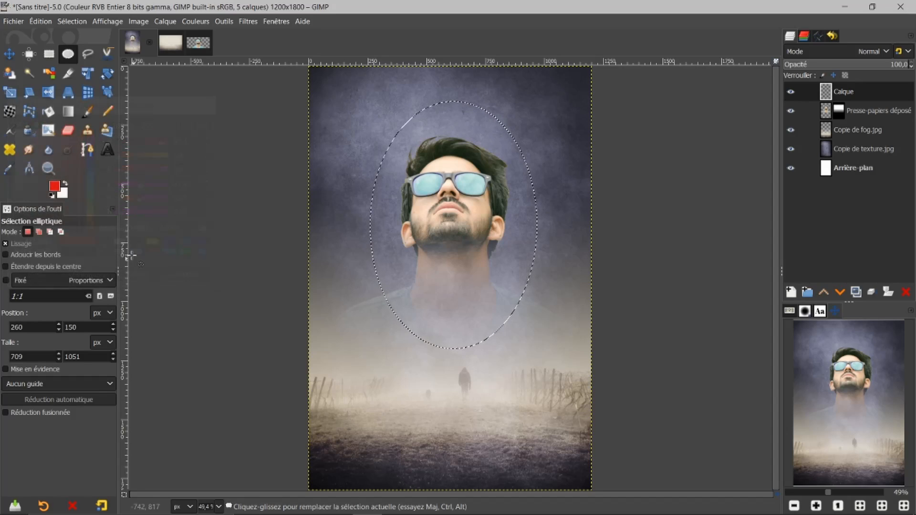
pyautogui.click(65, 196)
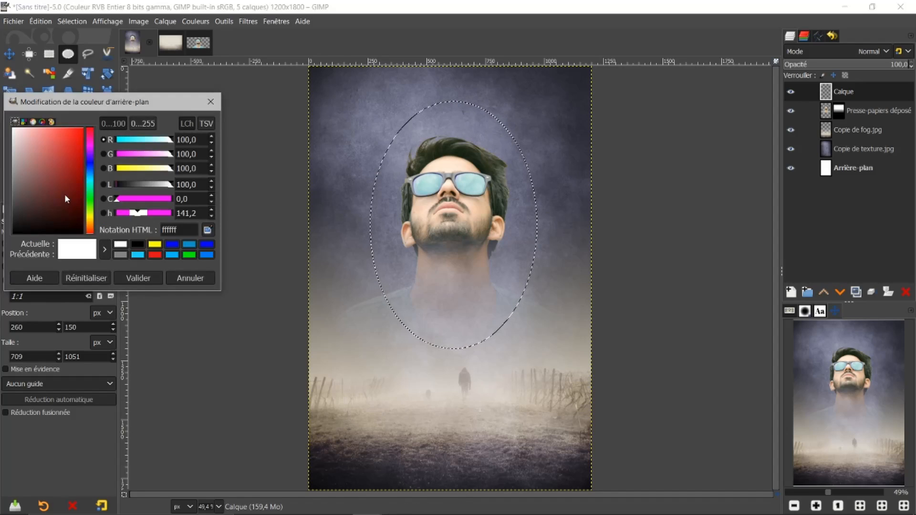
pyautogui.click(155, 245)
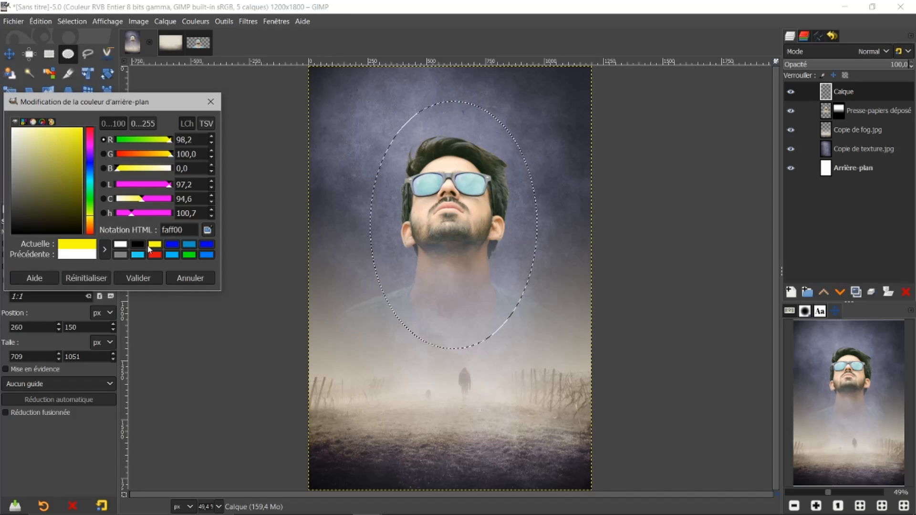
pyautogui.click(140, 280)
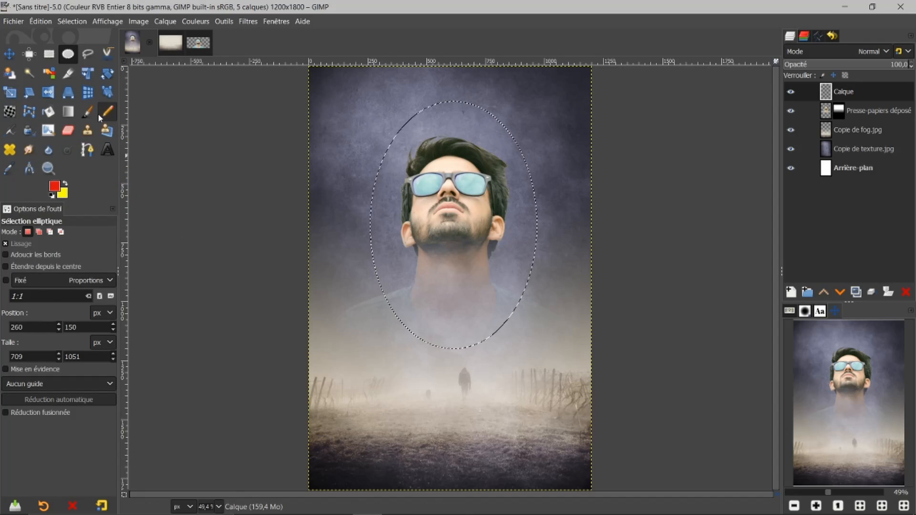
# Fill the ellipse with a linear red-to-yellow gradient from its top edge to 617, 760 px, with the midpoint at 61,13
pyautogui.click(68, 112)
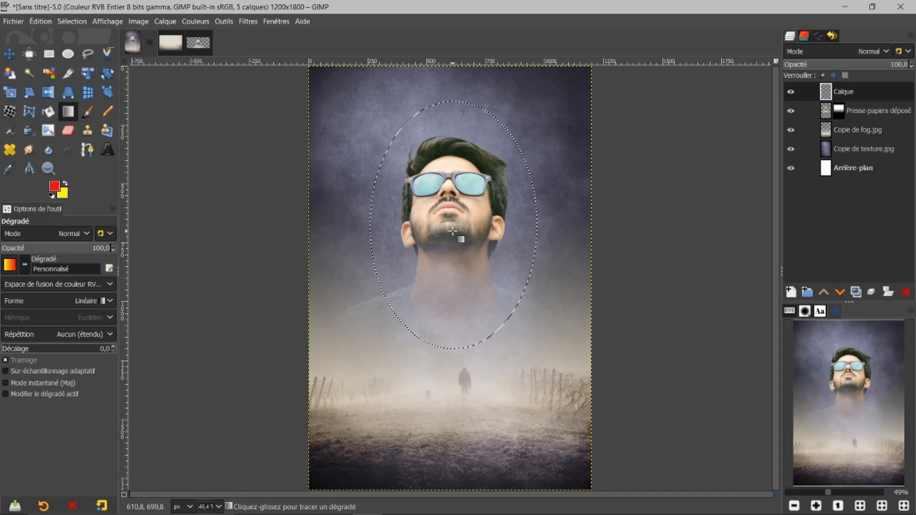
pyautogui.moveTo(453, 231); pyautogui.dragTo(455, 102)
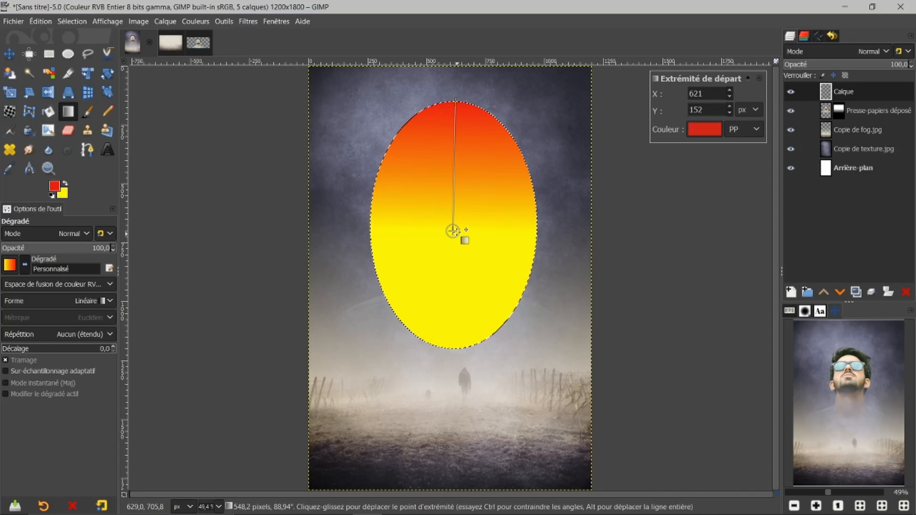
pyautogui.click(453, 233)
pyautogui.moveTo(454, 233); pyautogui.dragTo(454, 246)
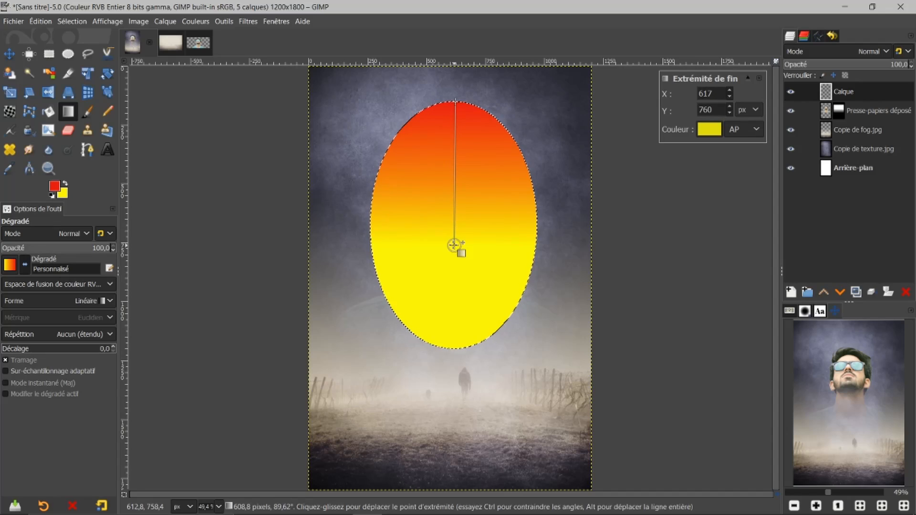
pyautogui.moveTo(456, 184); pyautogui.dragTo(454, 189)
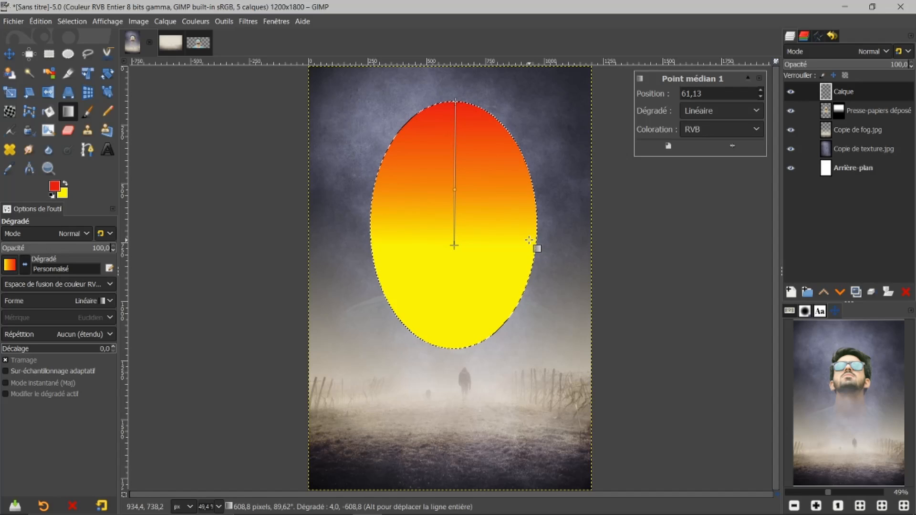
# Change the gradient's shape to Radial, move its yellow end to 611, 718 px, set the midpoint to 59,64 and apply it
pyautogui.click(110, 301)
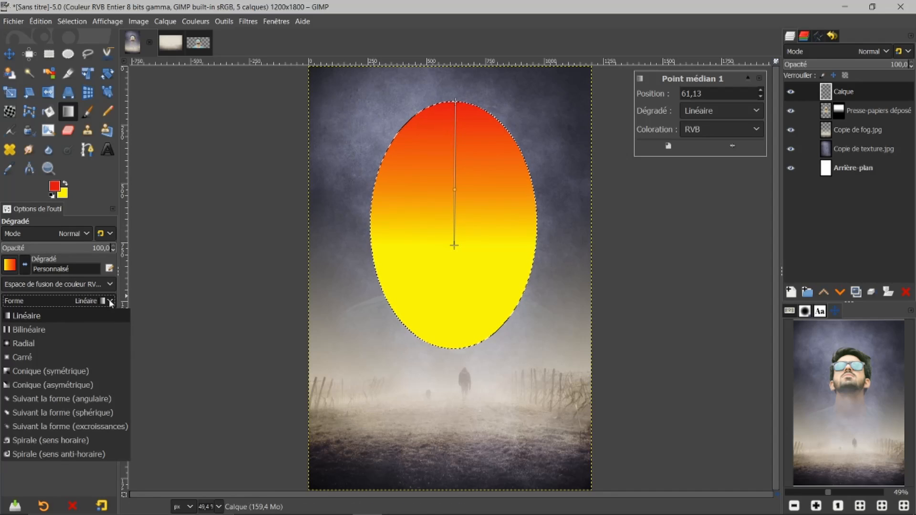
pyautogui.click(22, 344)
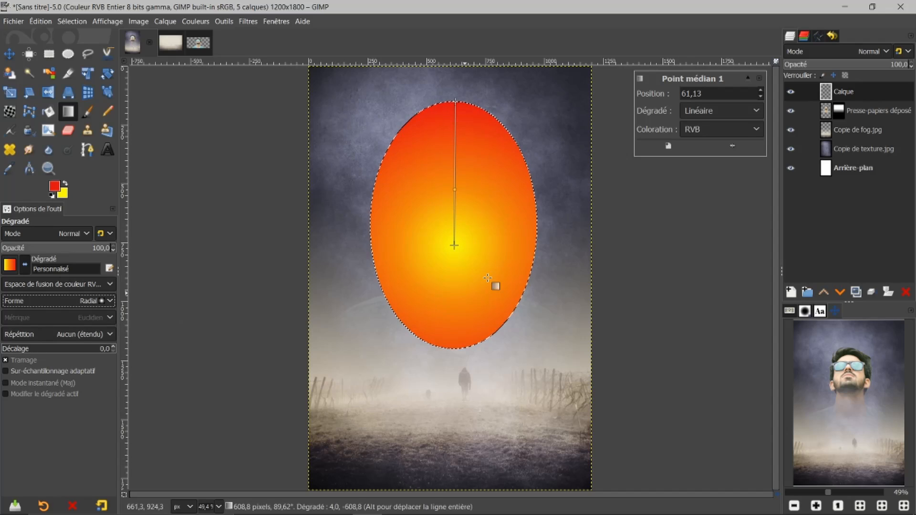
pyautogui.click(457, 245)
pyautogui.moveTo(455, 244); pyautogui.dragTo(453, 236)
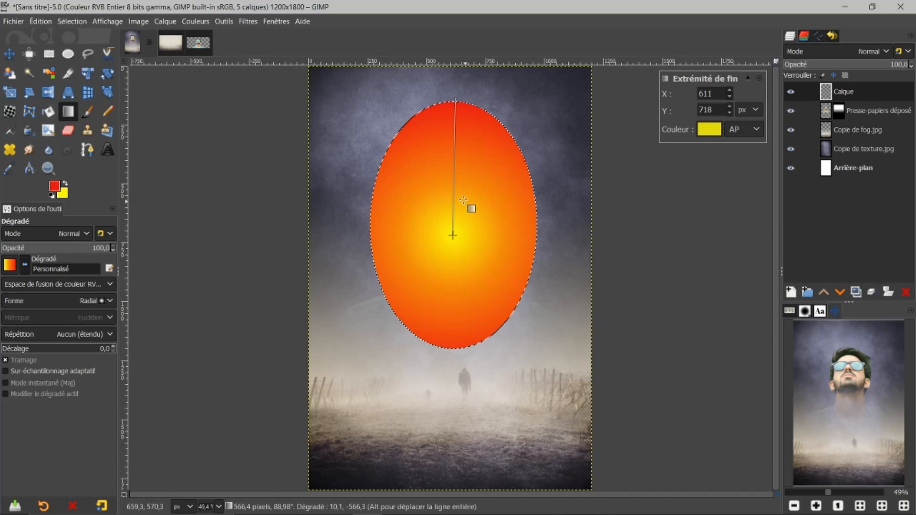
pyautogui.click(455, 179)
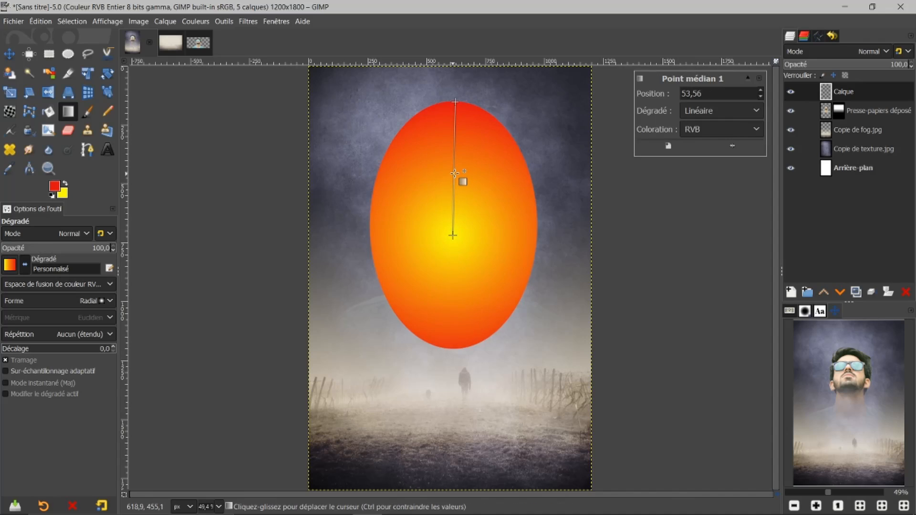
pyautogui.moveTo(455, 177); pyautogui.dragTo(454, 181)
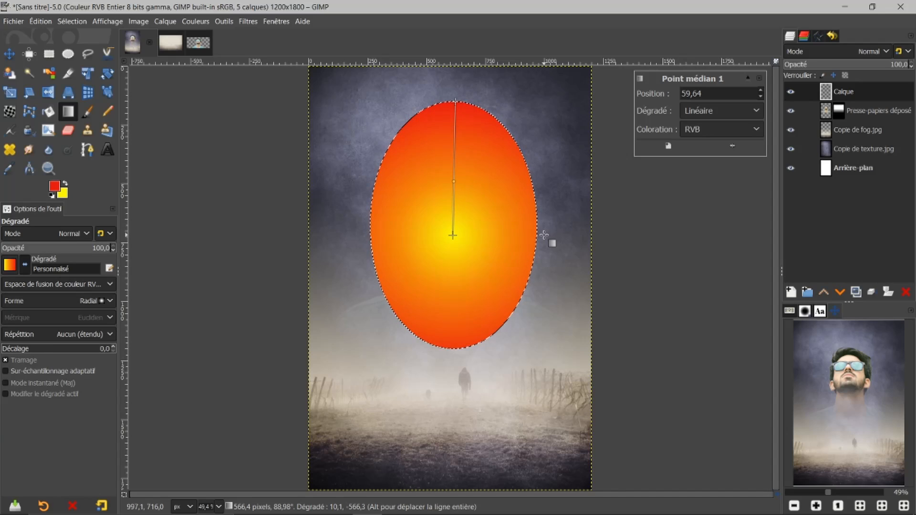
pyautogui.press('Return')
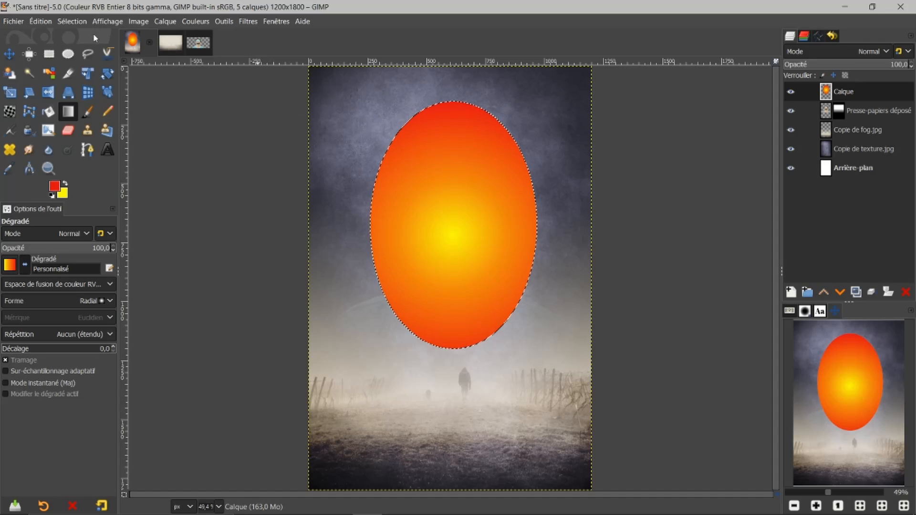
# Shrink the elliptical selection by 50 px and invert it so that the ellipse's outer rim is selected
pyautogui.click(72, 22)
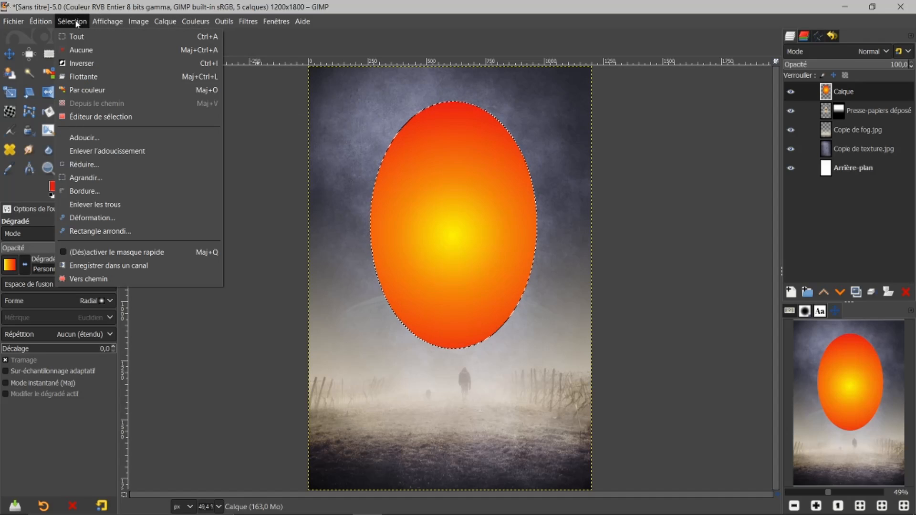
pyautogui.click(77, 165)
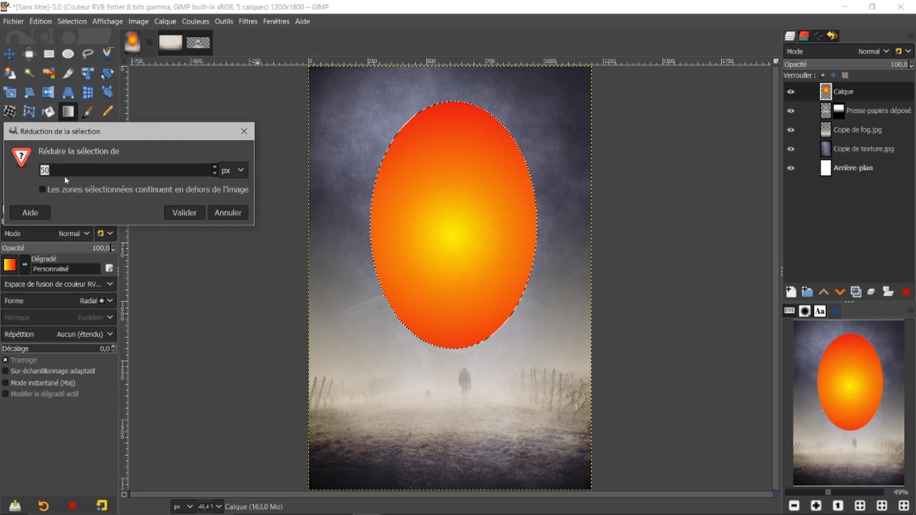
pyautogui.click(183, 213)
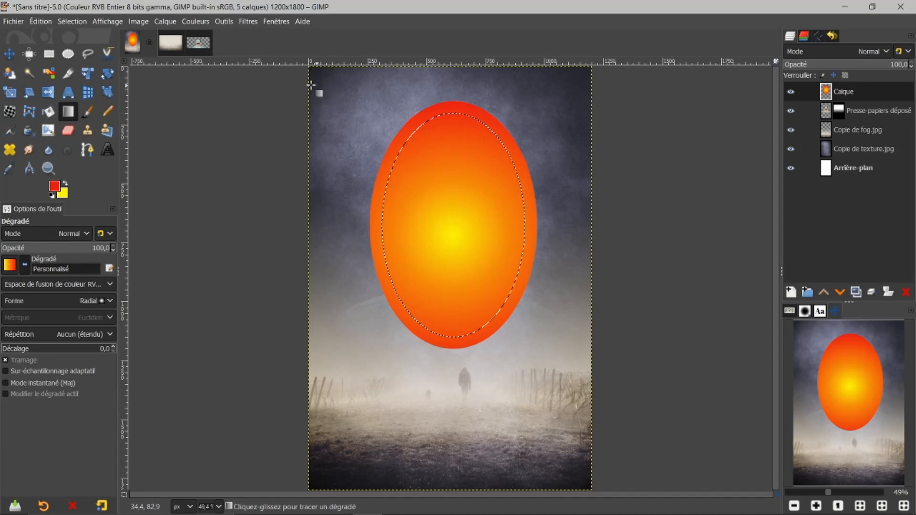
pyautogui.click(76, 21)
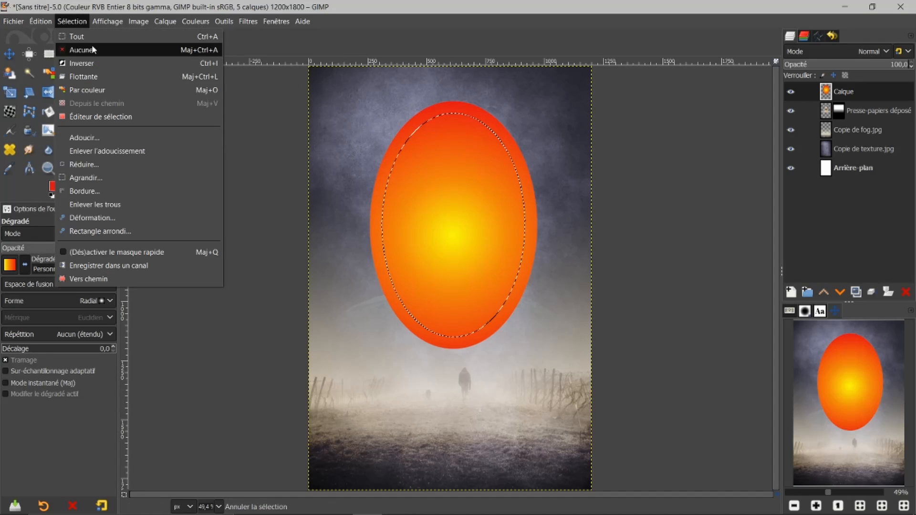
pyautogui.click(85, 70)
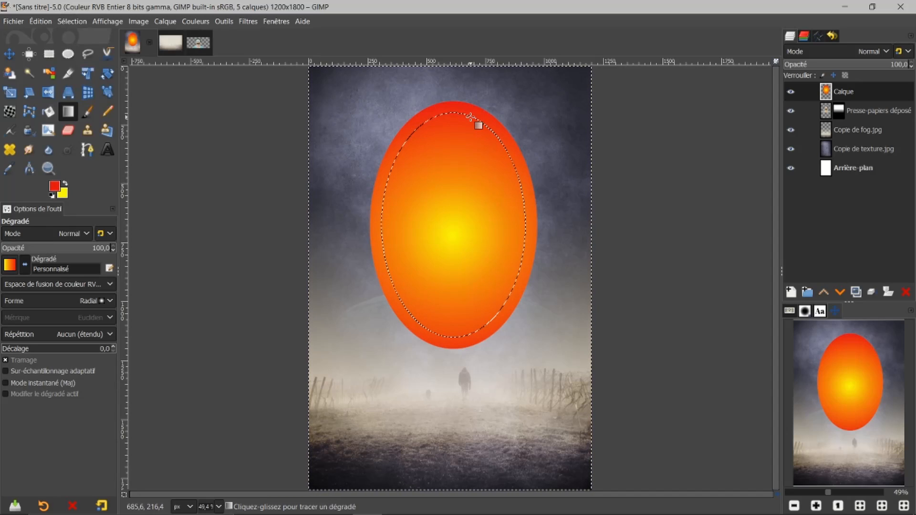
# Soften the ellipse's rim with Flou gaussien at 19,64 in X and Y, and clear the selection
pyautogui.click(248, 21)
pyautogui.moveTo(283, 96)
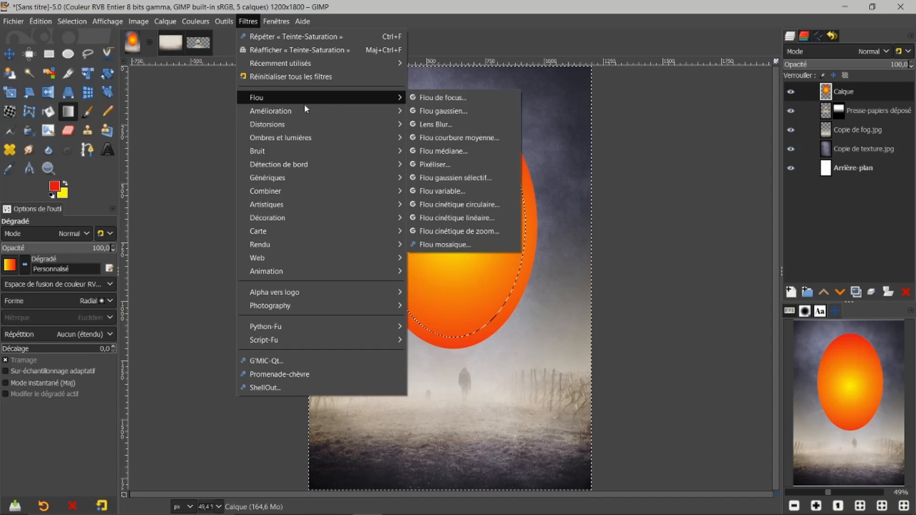
pyautogui.click(423, 112)
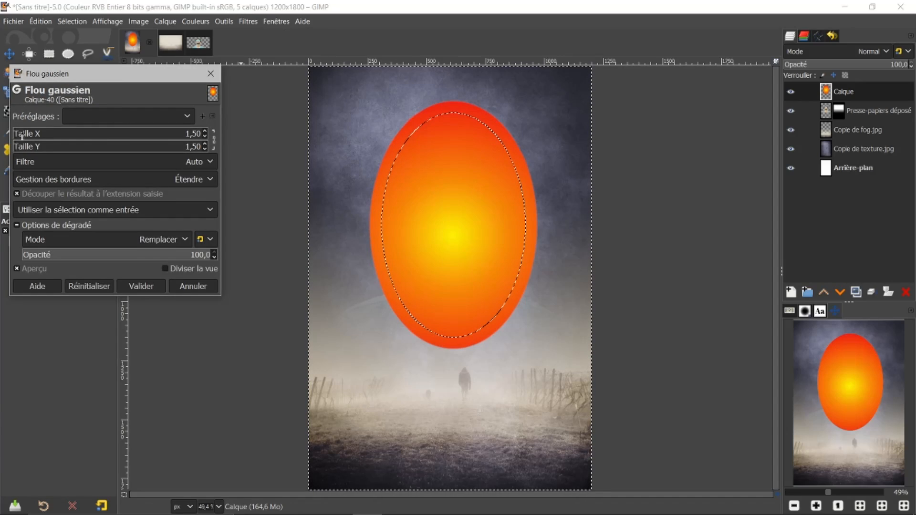
pyautogui.moveTo(38, 147); pyautogui.dragTo(74, 149)
pyautogui.moveTo(87, 151); pyautogui.dragTo(49, 126)
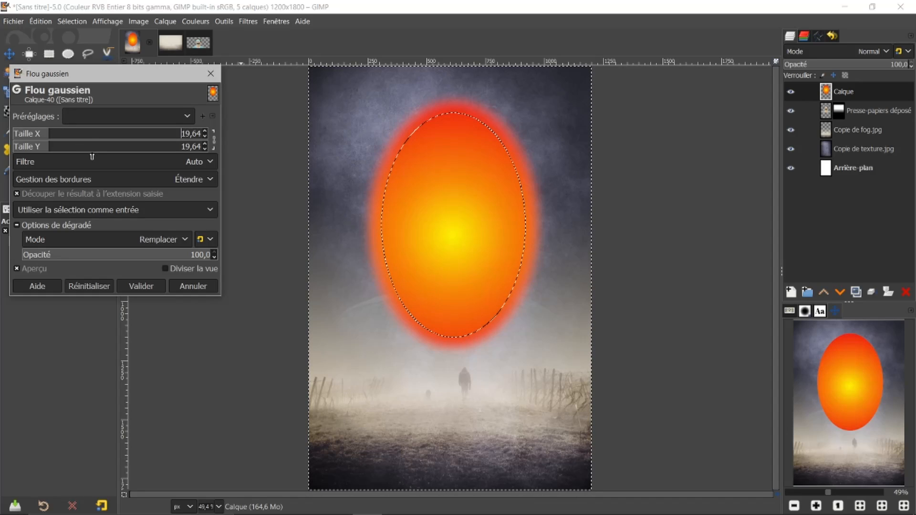
pyautogui.click(138, 286)
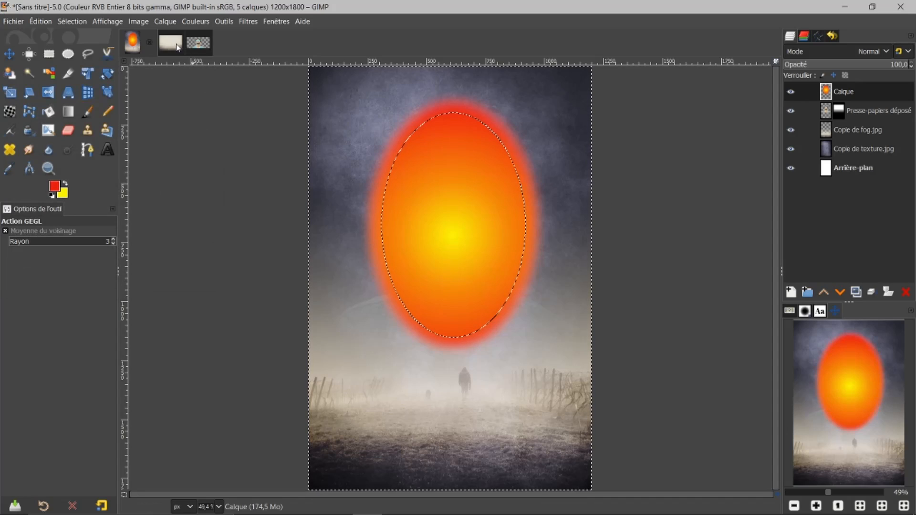
pyautogui.click(79, 22)
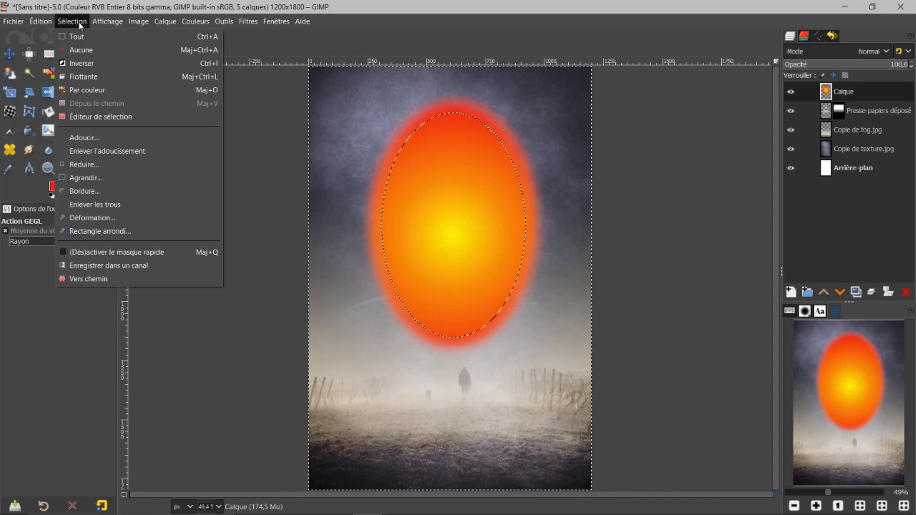
pyautogui.click(84, 49)
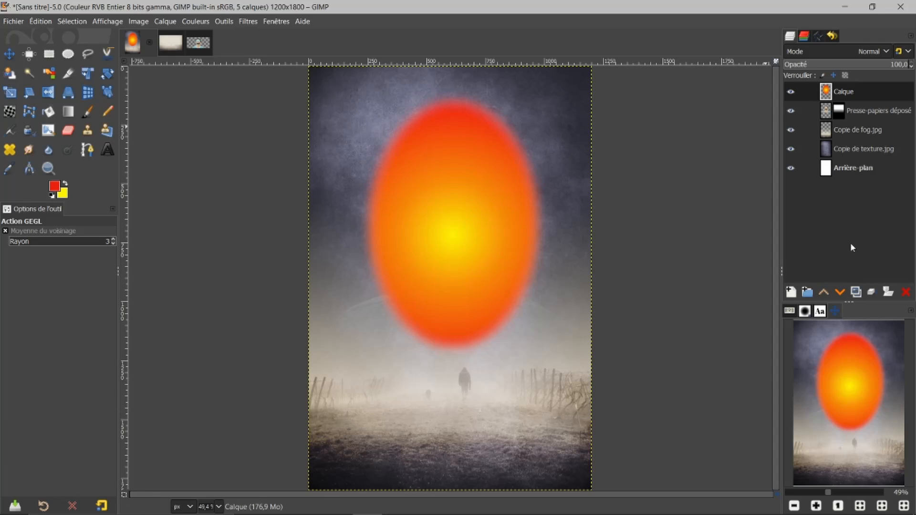
# Move the ellipse layer below the portrait layer and set its blend mode to Lumière douce
pyautogui.click(840, 292)
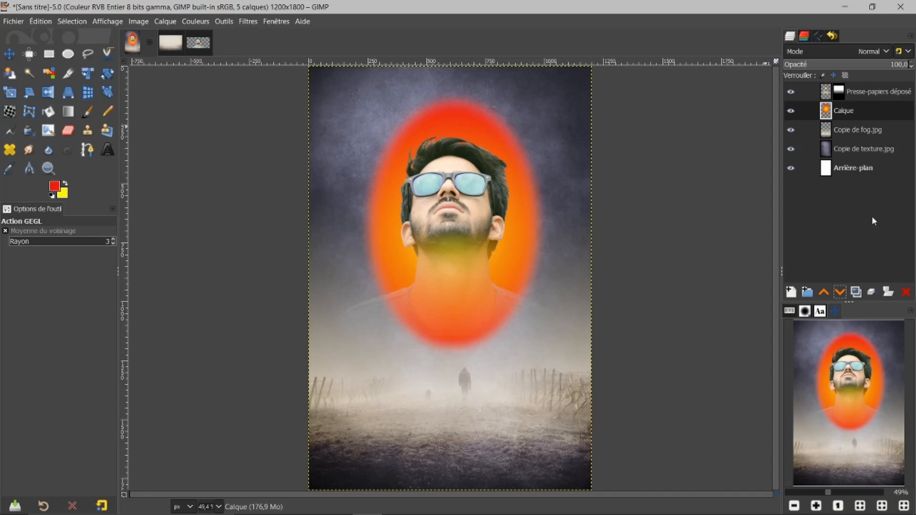
pyautogui.click(826, 112)
pyautogui.click(884, 51)
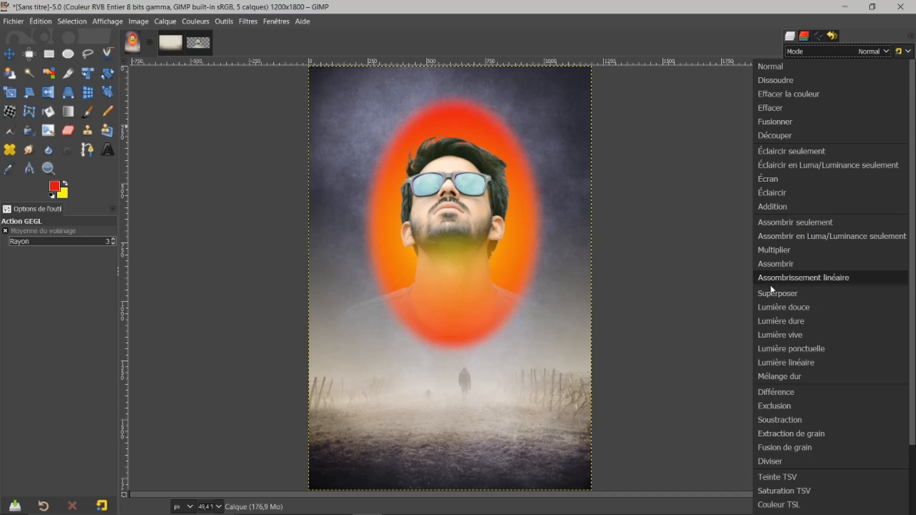
pyautogui.click(792, 293)
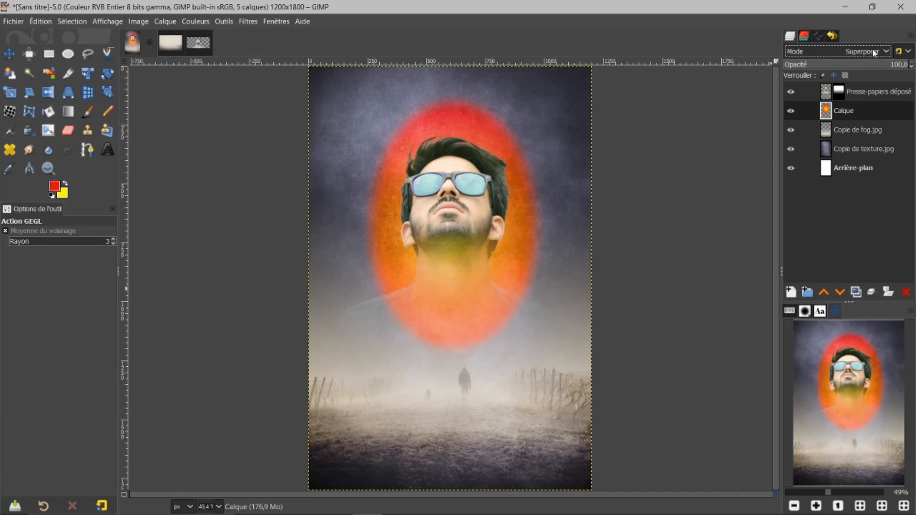
pyautogui.scroll(-1, 875, 53)
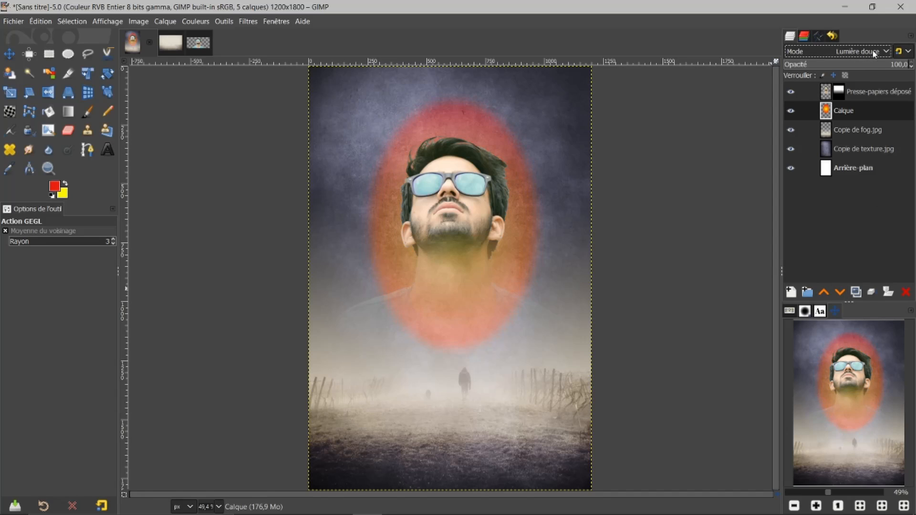
pyautogui.scroll(-1, 874, 52)
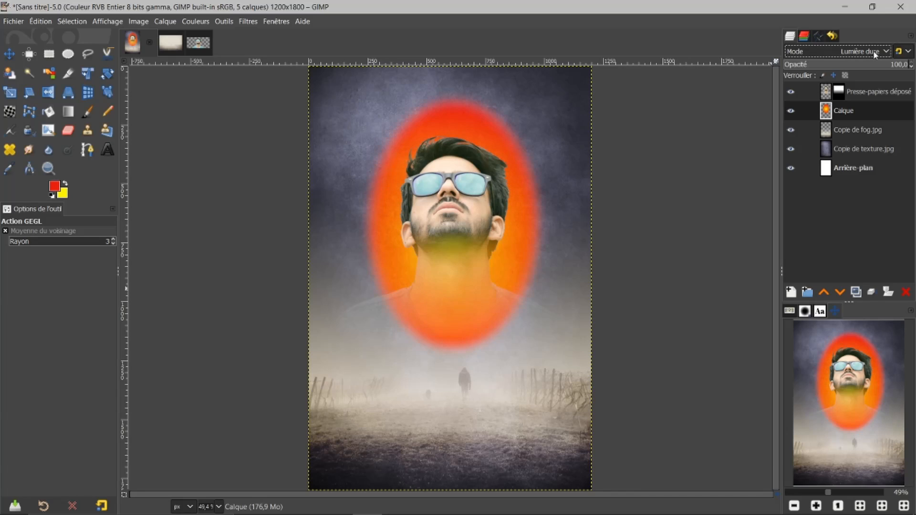
pyautogui.scroll(1, 872, 52)
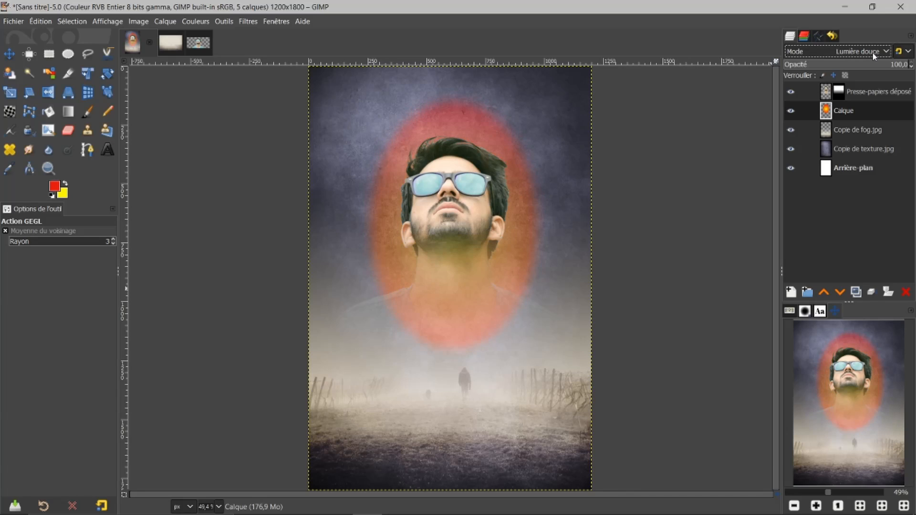
pyautogui.scroll(1, 872, 53)
pyautogui.scroll(-1, 872, 53)
# Add a white full-opacity mask to the ellipse layer and paint black over the neck with a 419 px brush at 12,7 opacity
pyautogui.click(827, 113)
pyautogui.rightClick(831, 113)
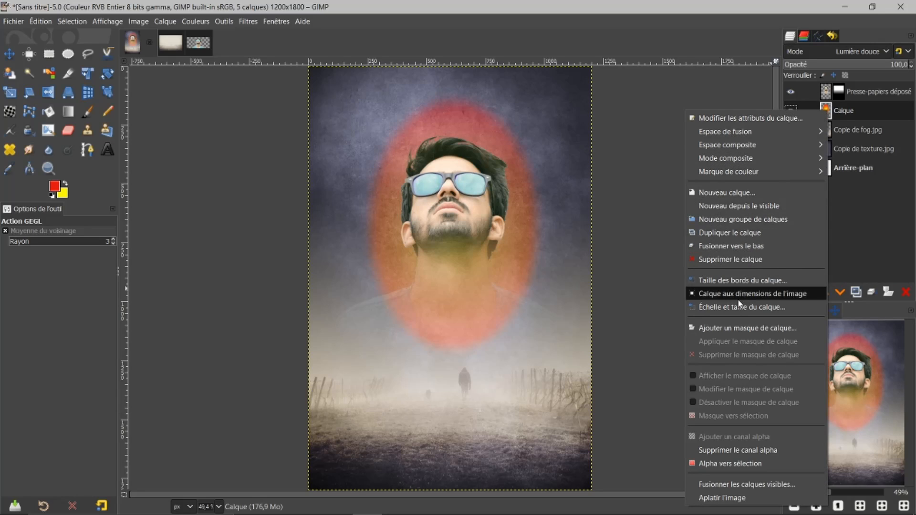
pyautogui.click(745, 330)
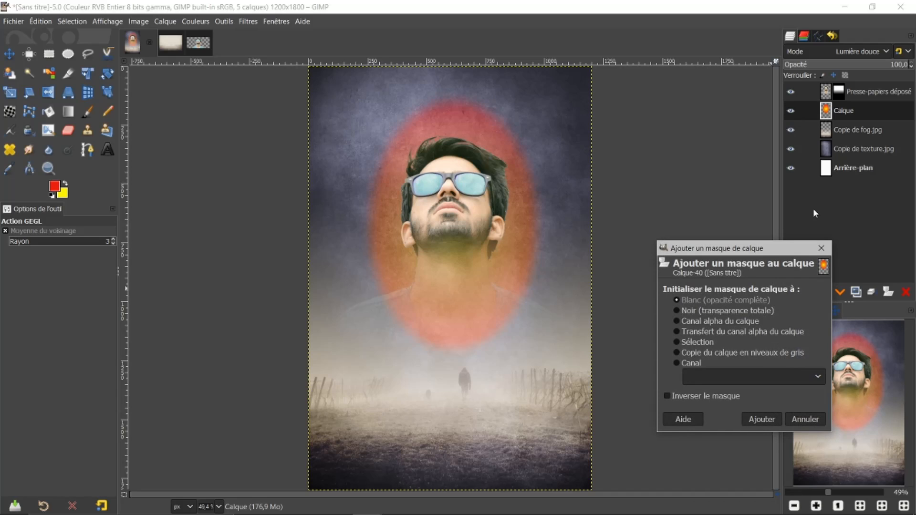
pyautogui.click(763, 419)
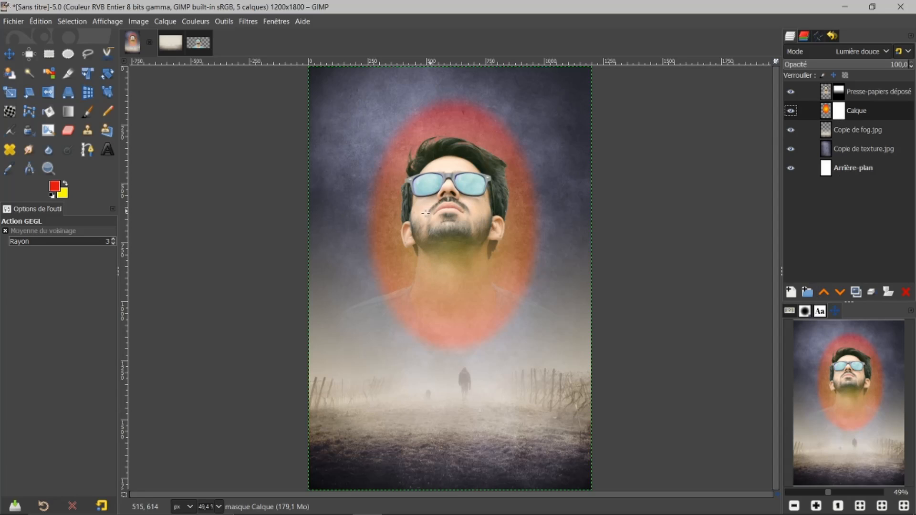
pyautogui.click(52, 196)
pyautogui.click(87, 114)
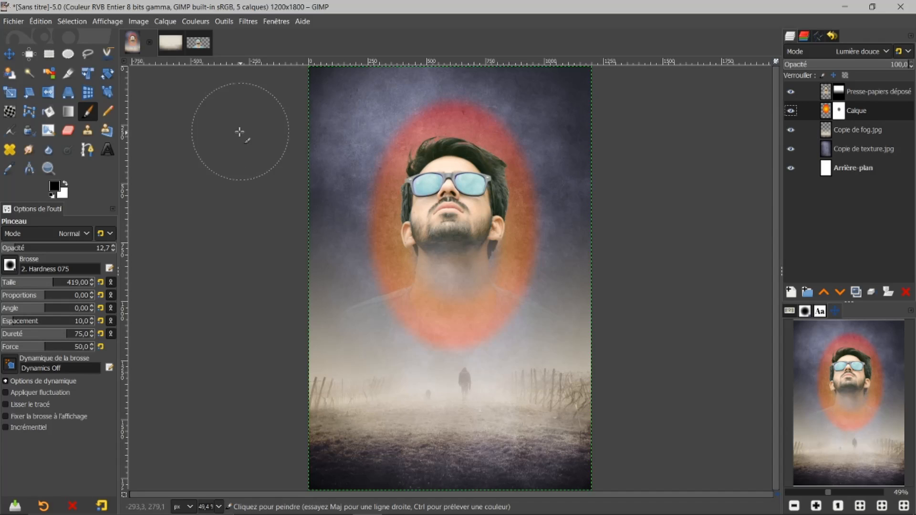
# Fill the ellipse's mask with a Radial gradient from black at 619, 4 px to white at 613, 700 px, with the midpoint at 50,57
pyautogui.click(68, 112)
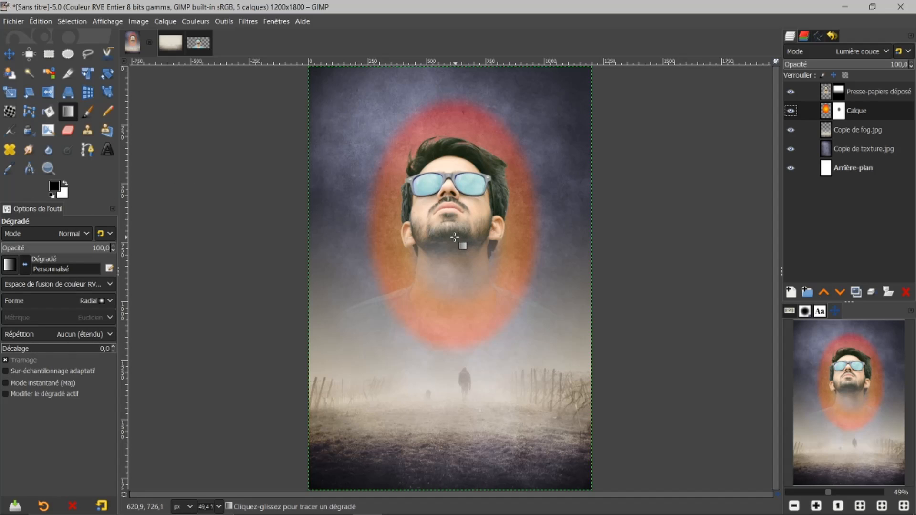
pyautogui.moveTo(458, 221)
pyautogui.mouseDown()
pyautogui.moveTo(453, 235)
pyautogui.moveTo(457, 65)
pyautogui.moveTo(443, 67)
pyautogui.moveTo(455, 66)
pyautogui.mouseUp()
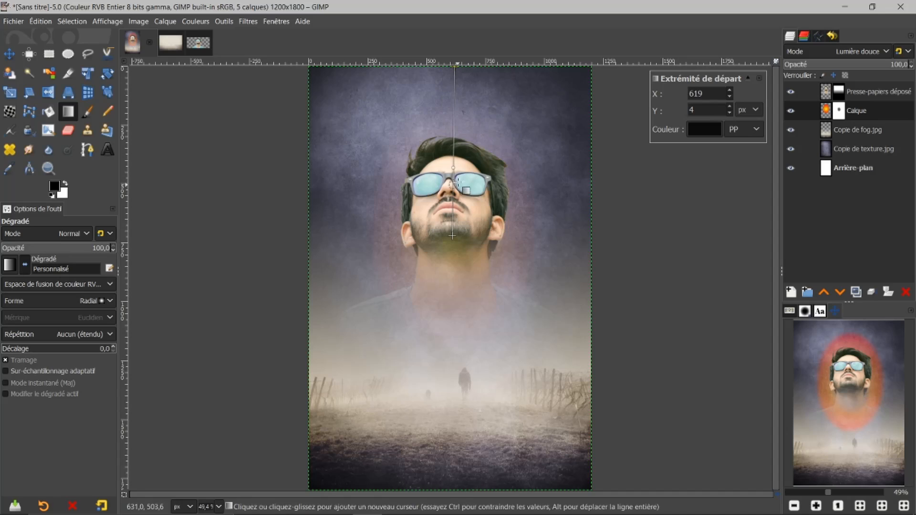
pyautogui.moveTo(463, 165); pyautogui.dragTo(461, 135)
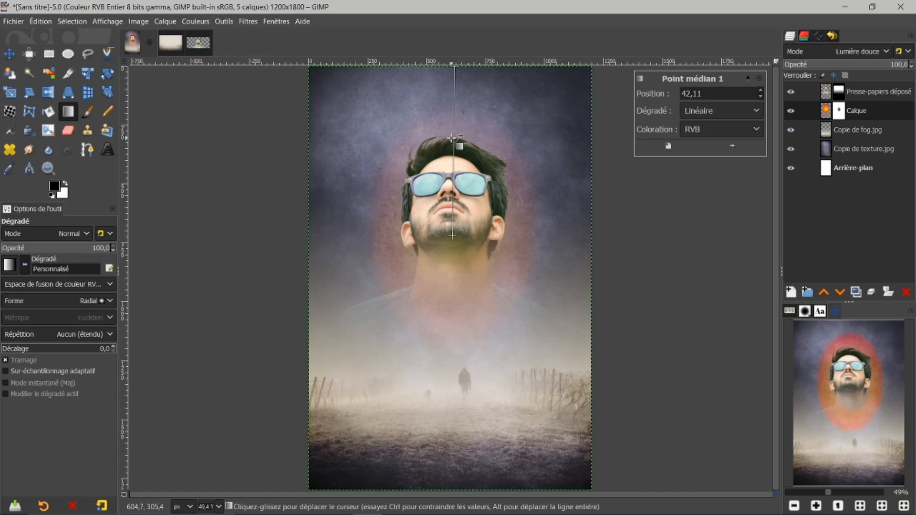
pyautogui.moveTo(452, 235)
pyautogui.mouseDown()
pyautogui.moveTo(452, 261)
pyautogui.moveTo(454, 224)
pyautogui.moveTo(453, 232)
pyautogui.mouseUp()
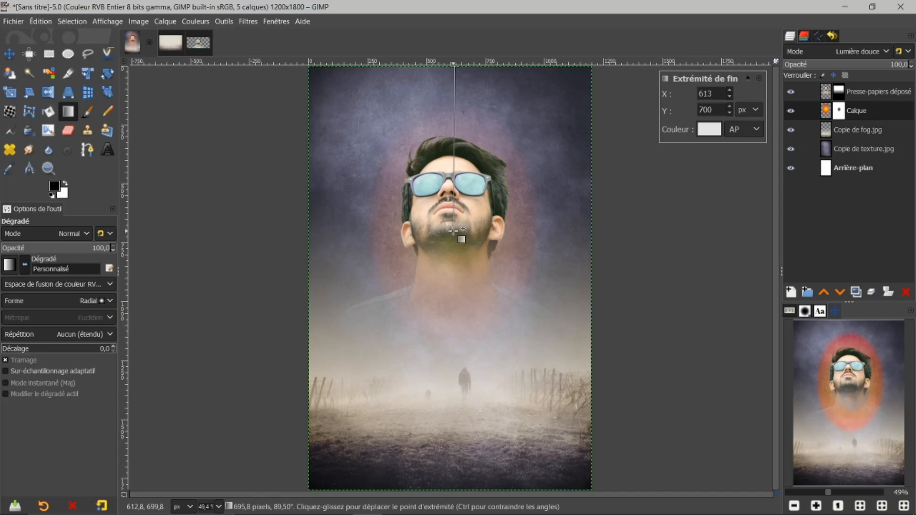
pyautogui.click(456, 147)
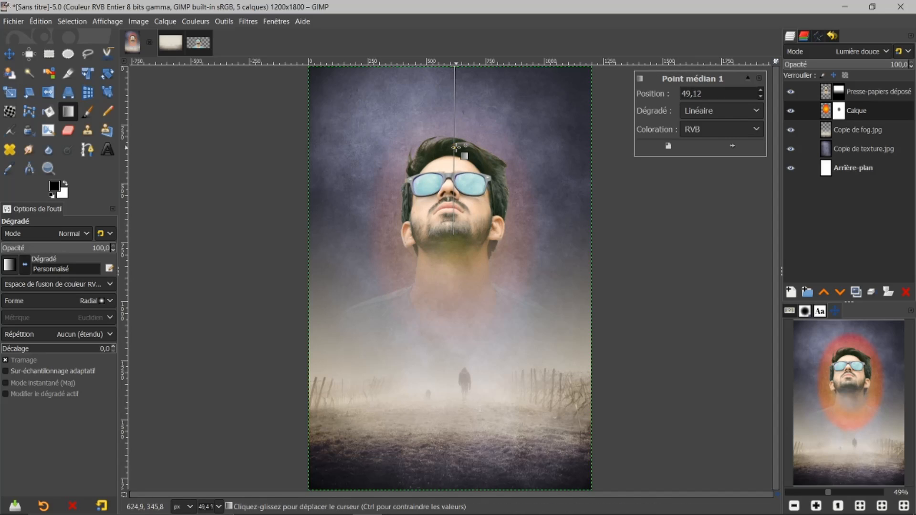
pyautogui.moveTo(455, 147); pyautogui.dragTo(457, 149)
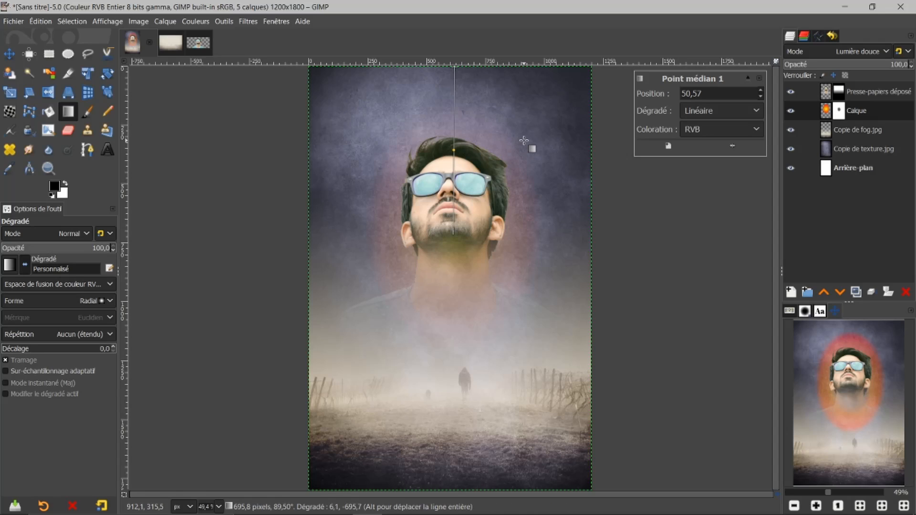
pyautogui.press('Return')
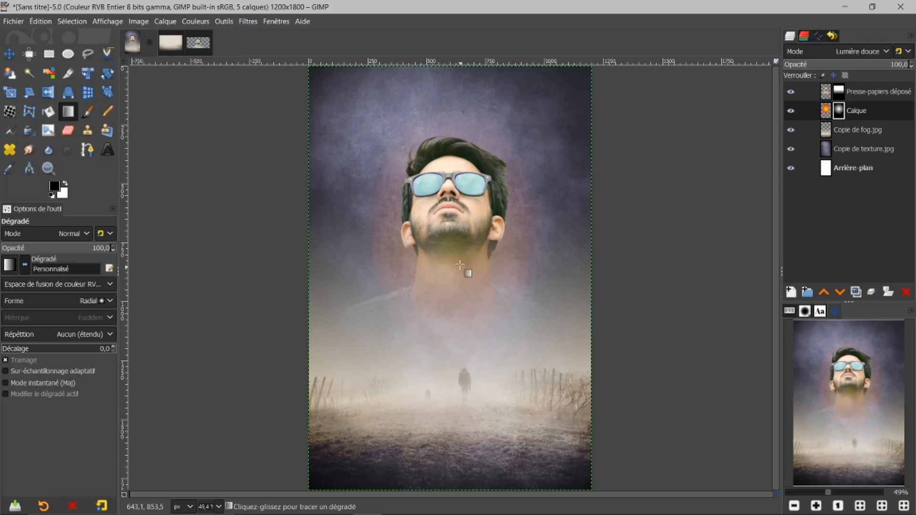
# Paint black at 12,7 opacity on the ellipse's mask over the chin and neck to remove the yellow tint
pyautogui.click(87, 111)
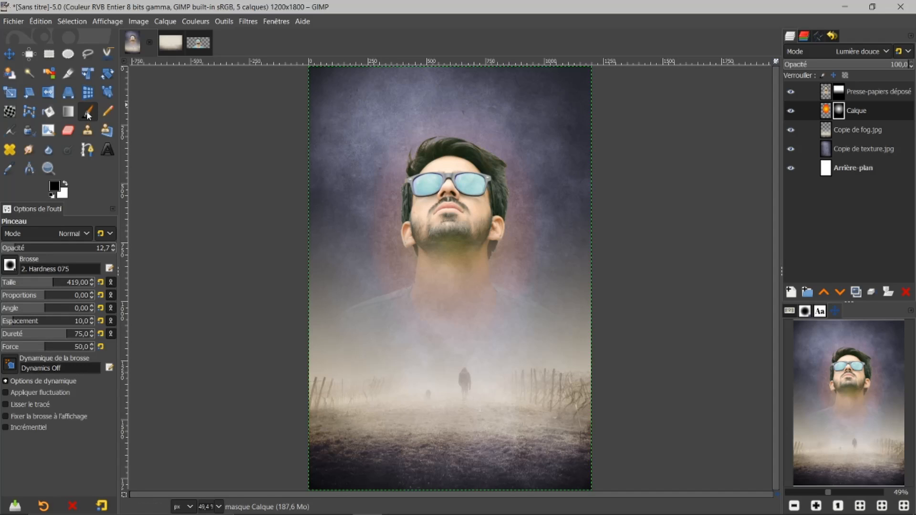
pyautogui.click(449, 251)
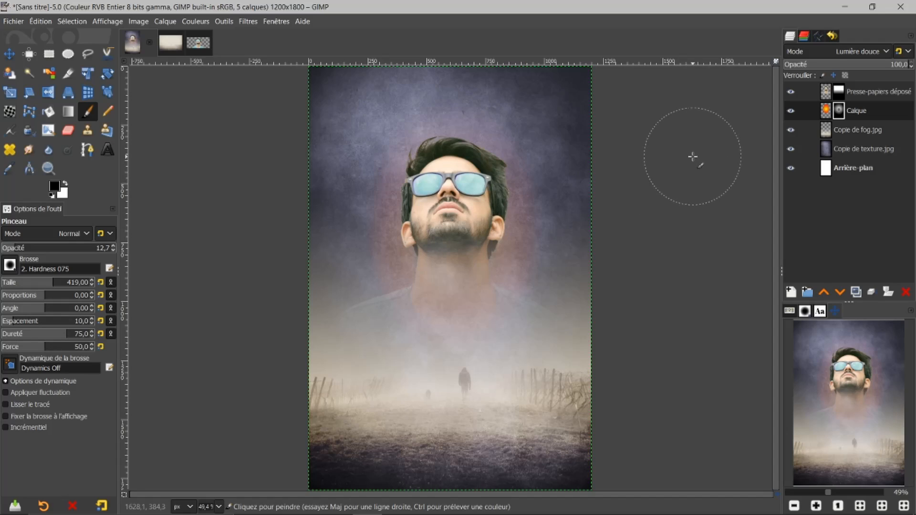
# Create a new layer from the visible image above the portrait layer
pyautogui.click(827, 93)
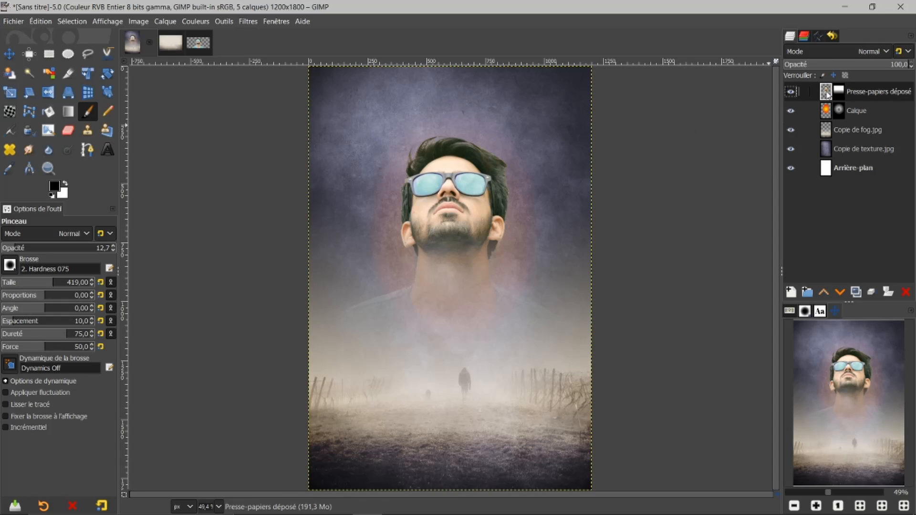
pyautogui.rightClick(827, 93)
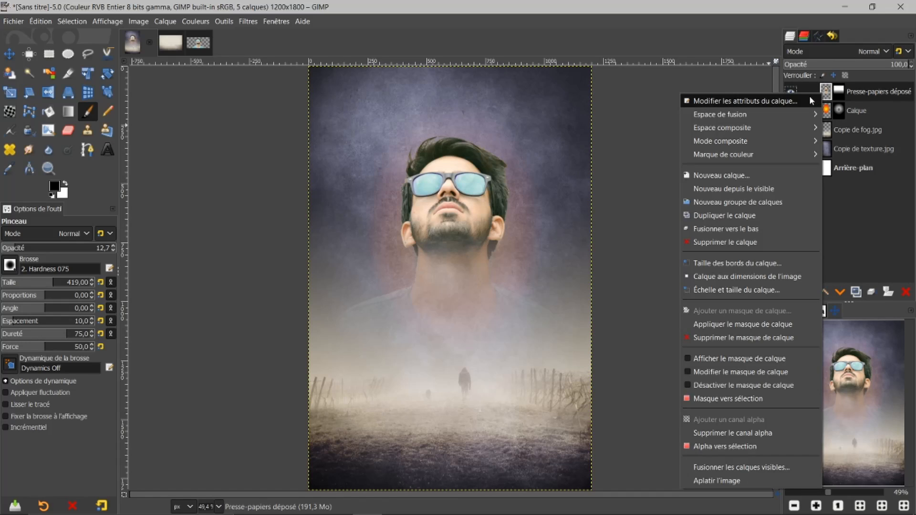
pyautogui.click(730, 190)
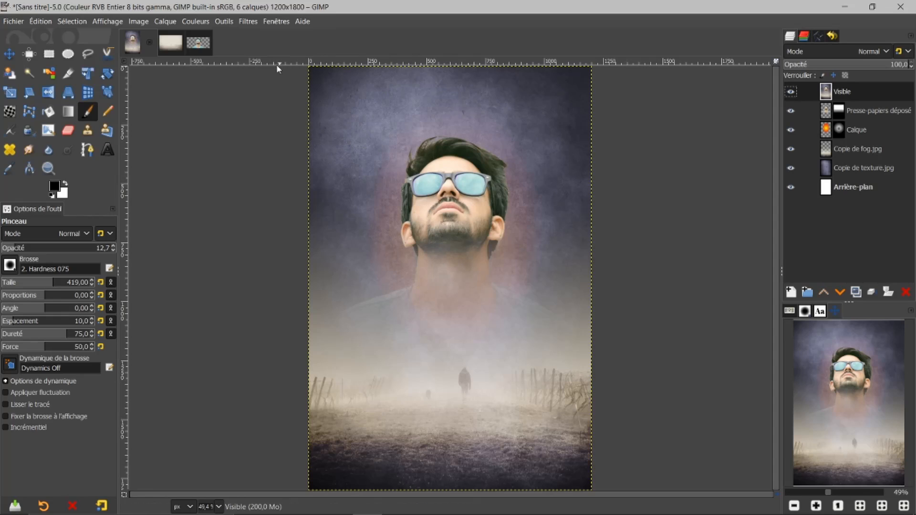
# Apply Courbes to the merged visible layer, with a midtone point at input 137, output 115 and the white point pulled slightly inward
pyautogui.click(194, 22)
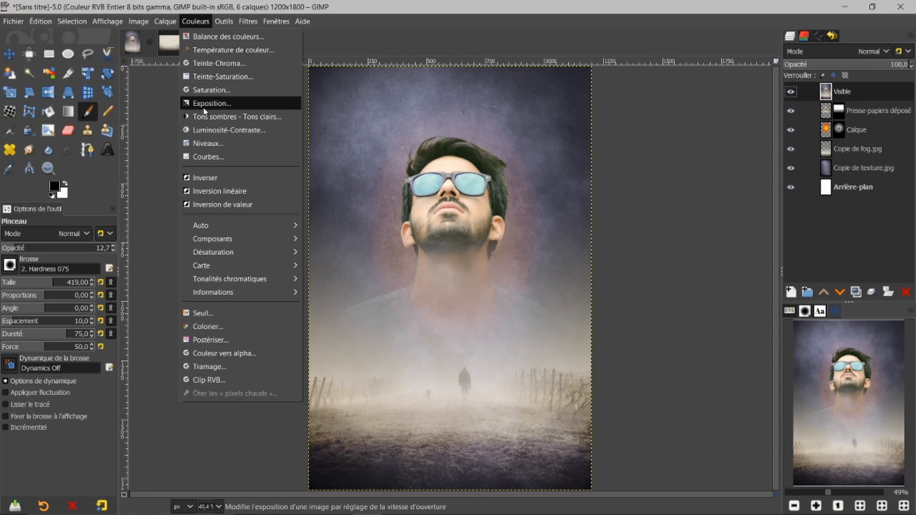
pyautogui.click(202, 156)
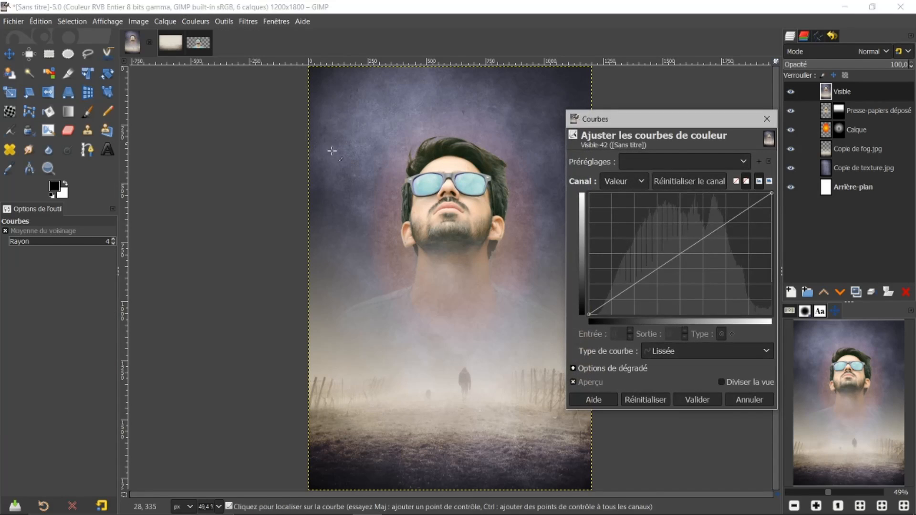
pyautogui.moveTo(681, 253); pyautogui.dragTo(689, 262)
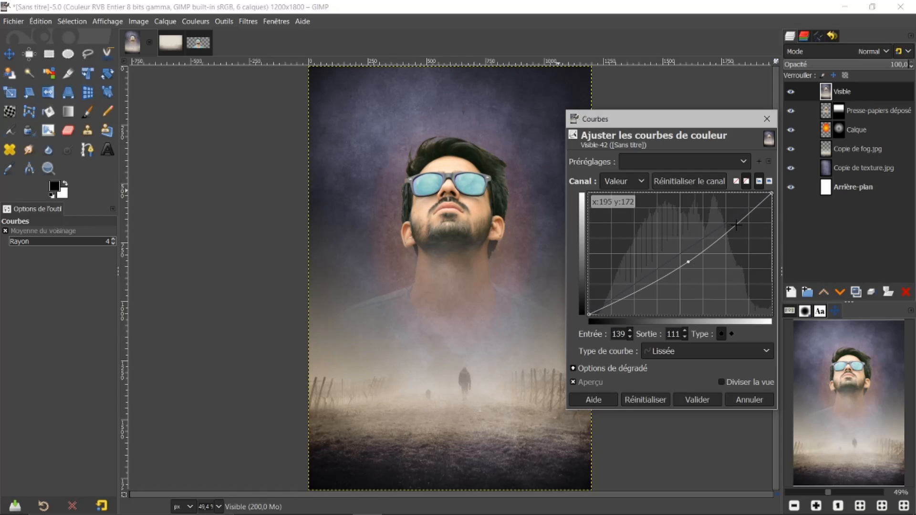
pyautogui.moveTo(772, 193); pyautogui.dragTo(754, 195)
pyautogui.click(690, 259)
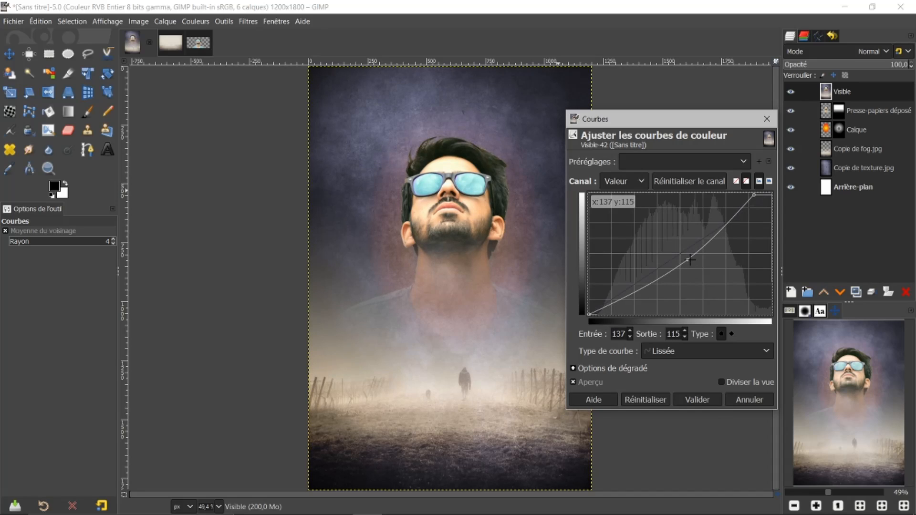
pyautogui.click(698, 400)
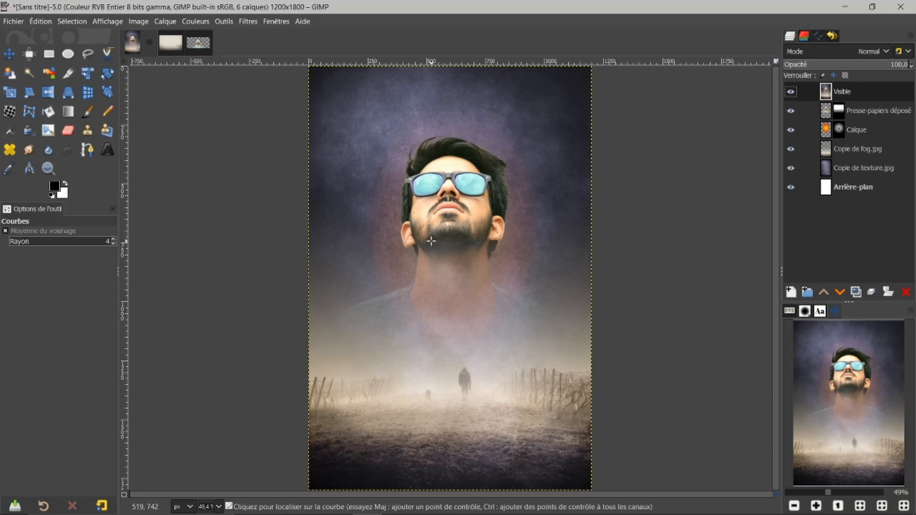
# Switch to Chrome to compare the poster with the Affinity Photo tutorial's result, and return to GIMP
pyautogui.moveTo(305, 514)
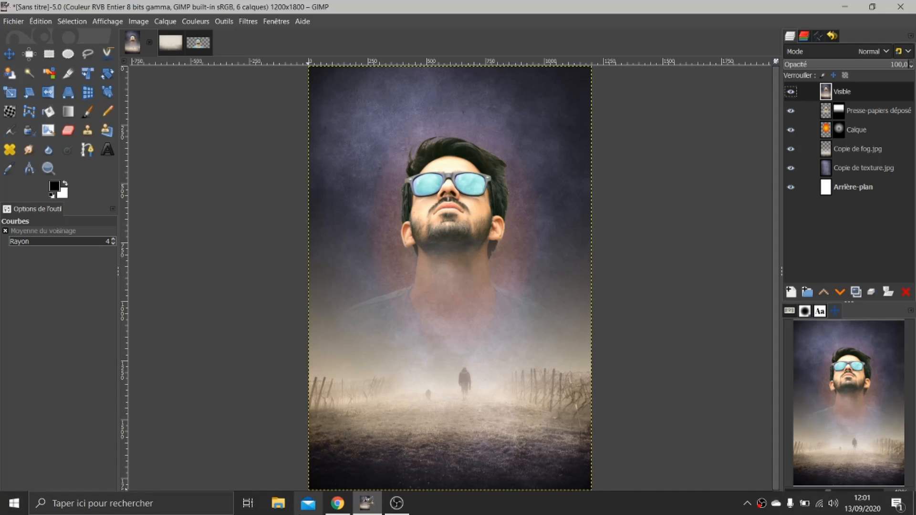
pyautogui.moveTo(337, 503)
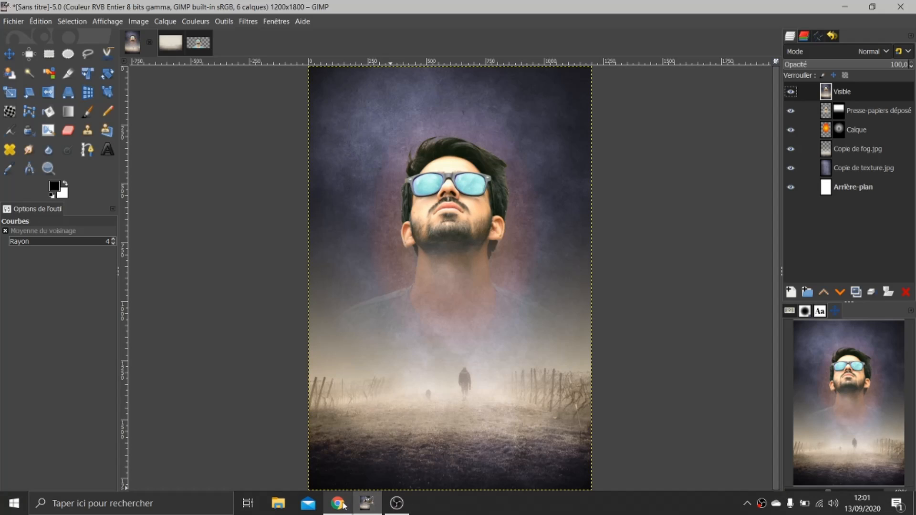
pyautogui.click(343, 505)
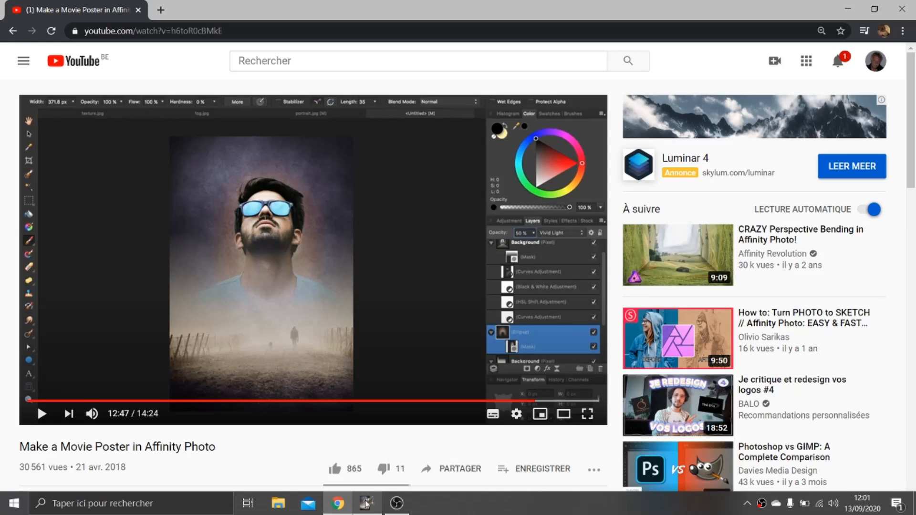
pyautogui.click(365, 504)
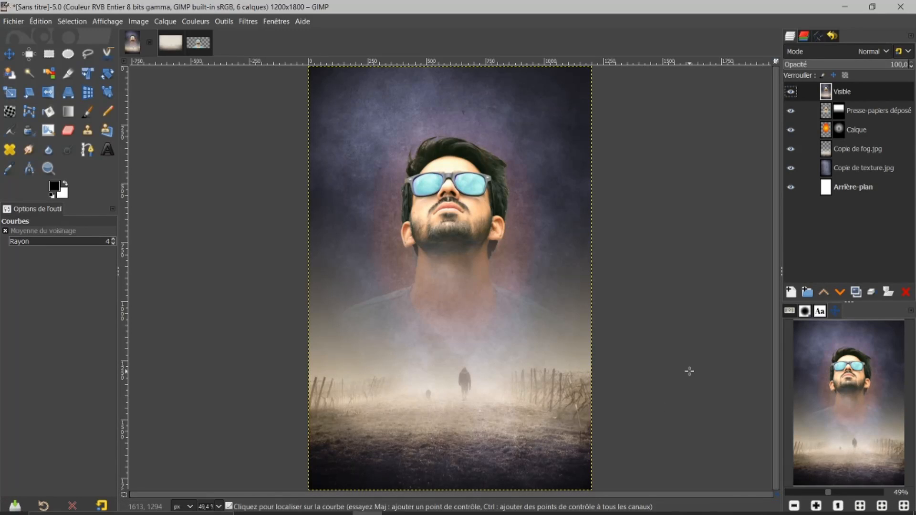